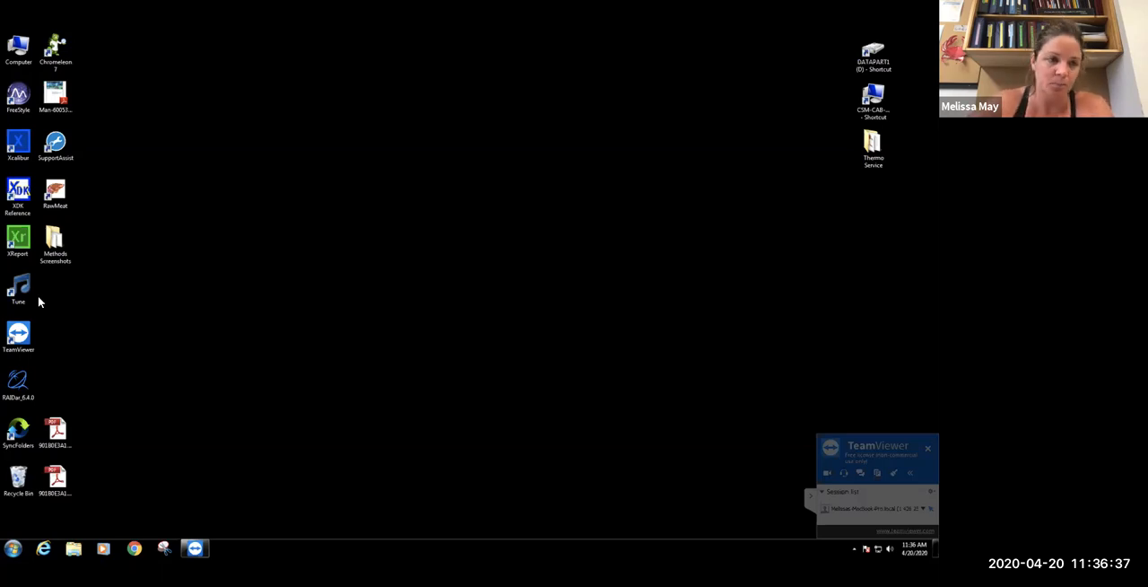
# Launch the Tune application from the desktop and maximize its Q Exactive Plus window
pyautogui.doubleClick(22, 292)
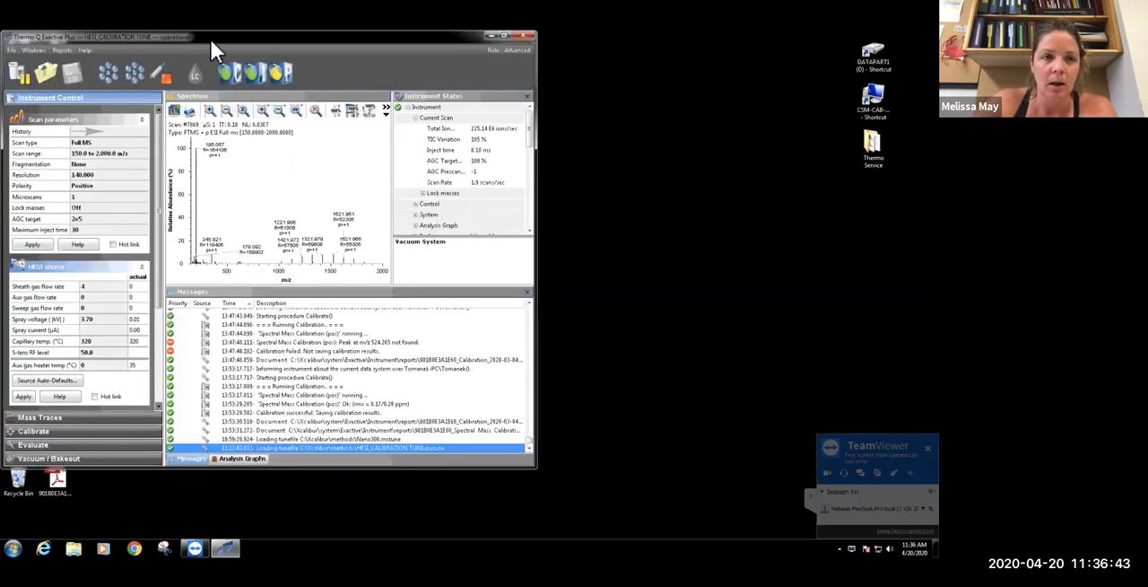
pyautogui.doubleClick(209, 38)
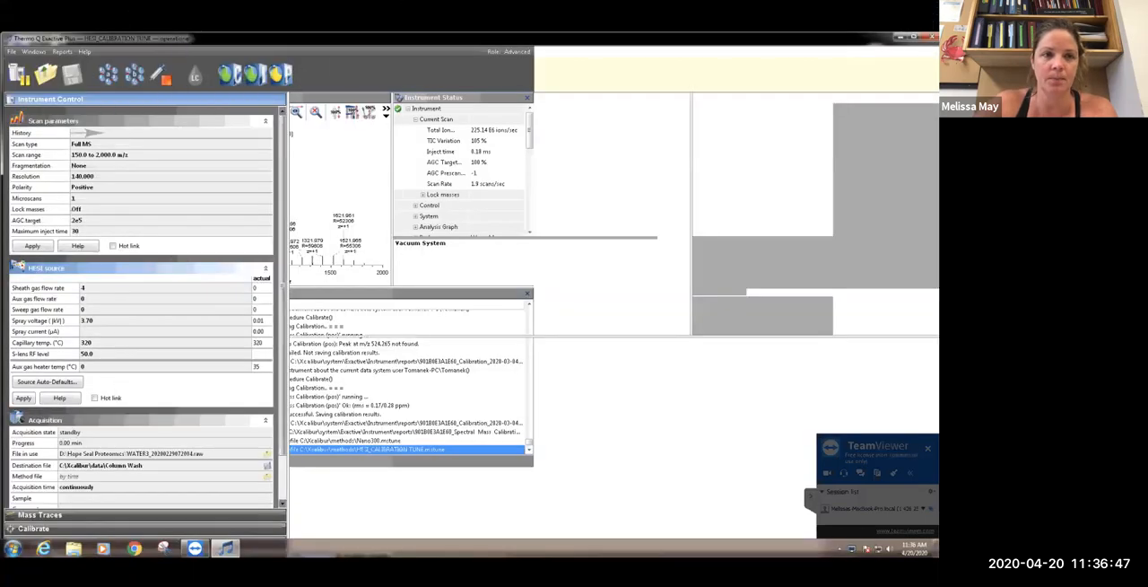
pyautogui.moveTo(178, 41); pyautogui.dragTo(185, 245)
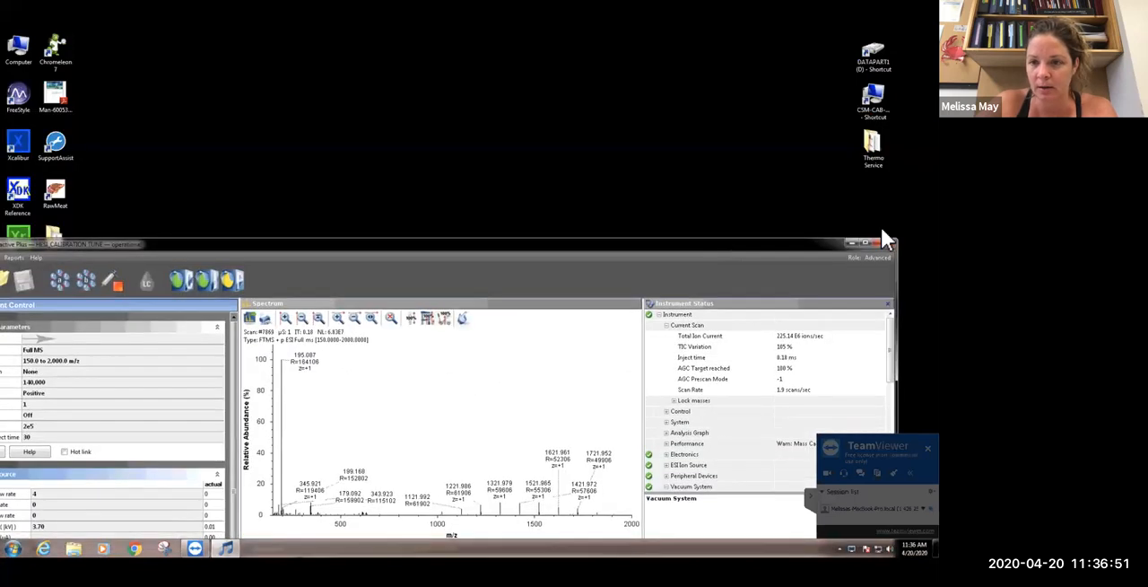
pyautogui.click(865, 242)
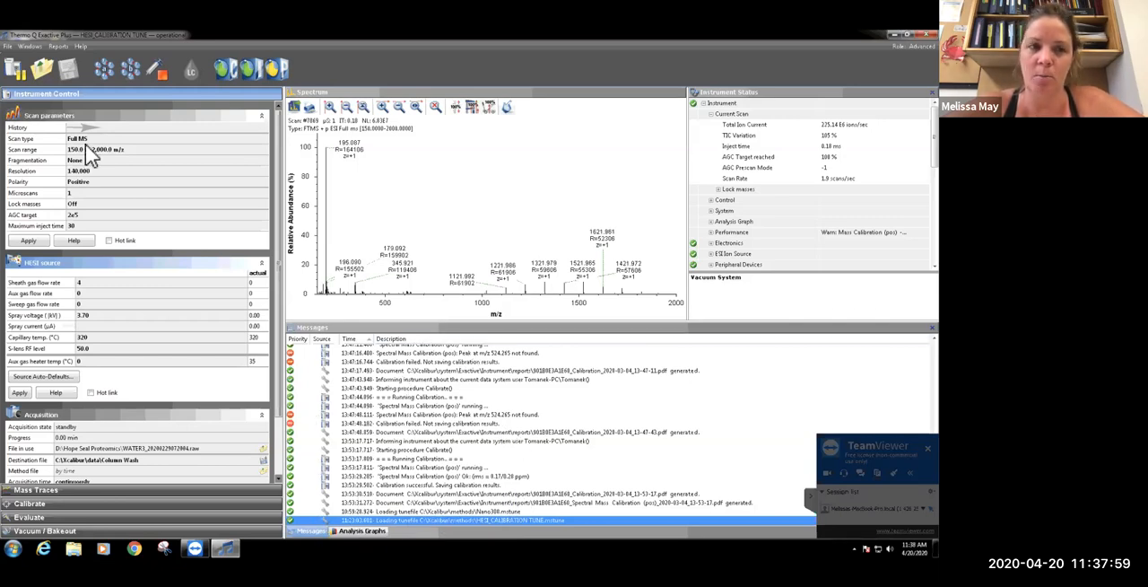
pyautogui.click(61, 46)
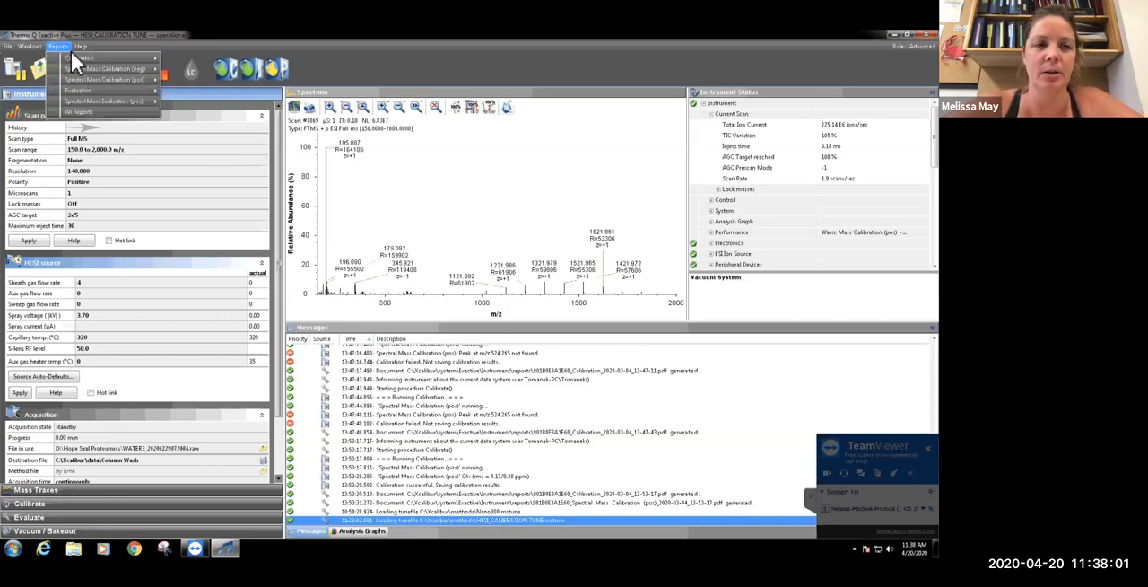
pyautogui.moveTo(80, 47)
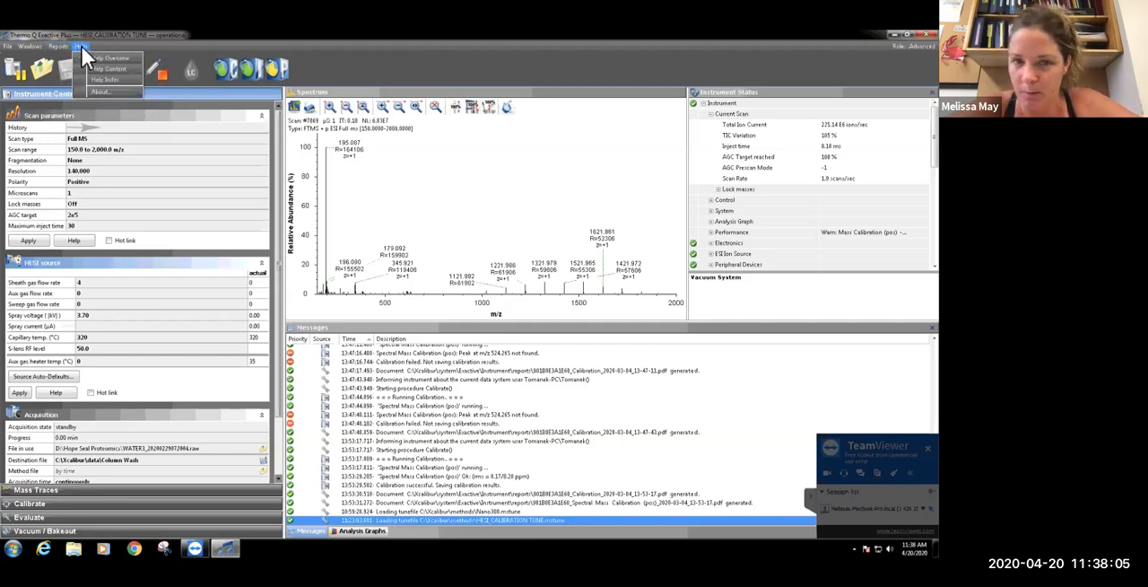
pyautogui.moveTo(30, 52)
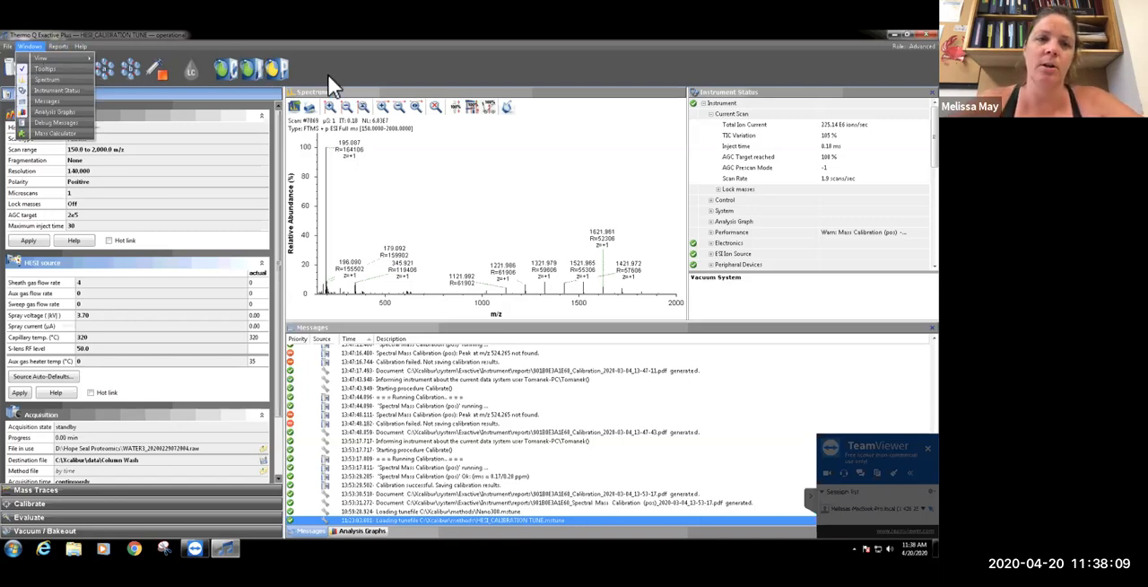
pyautogui.press('Escape')
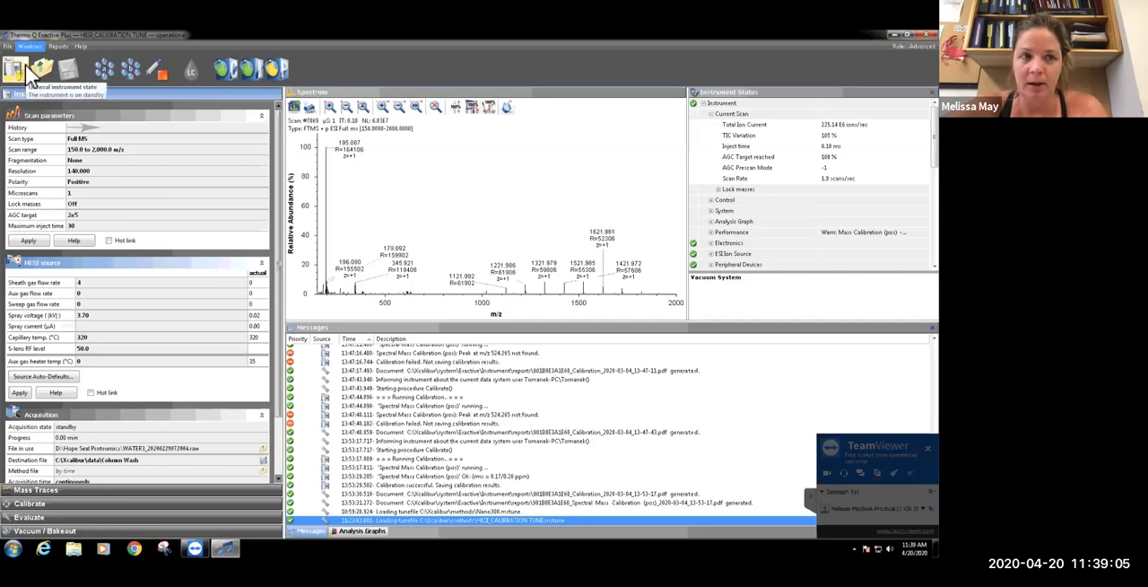
pyautogui.click(25, 63)
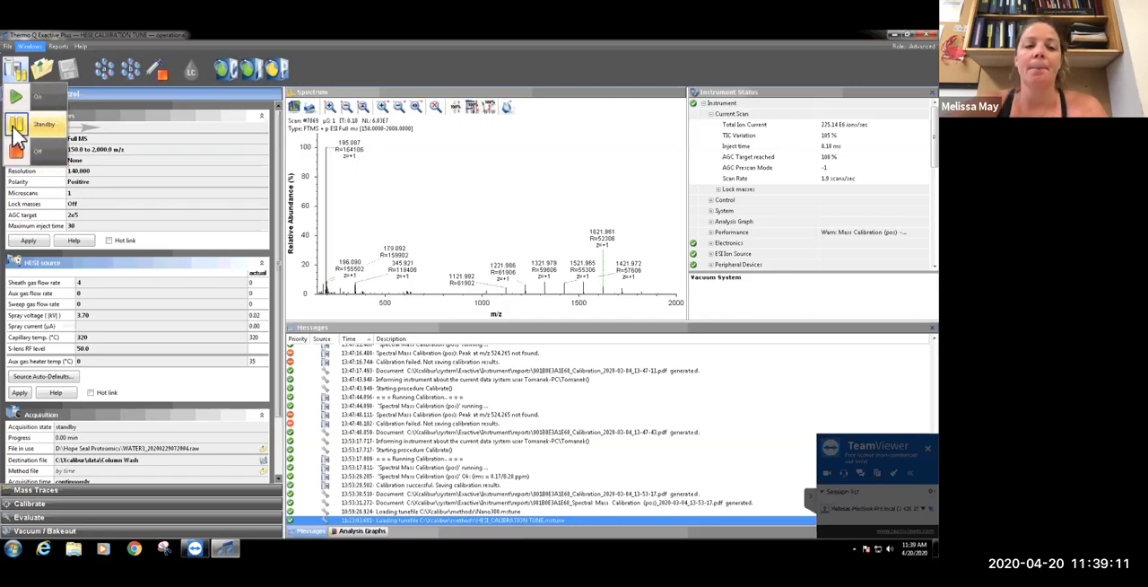
pyautogui.click(144, 108)
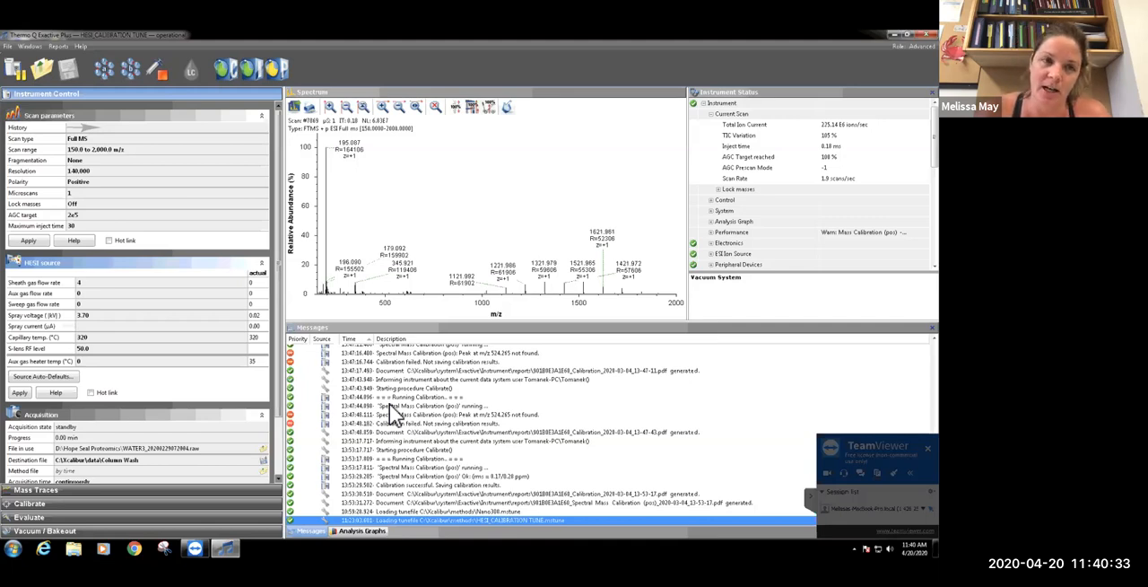
pyautogui.click(177, 66)
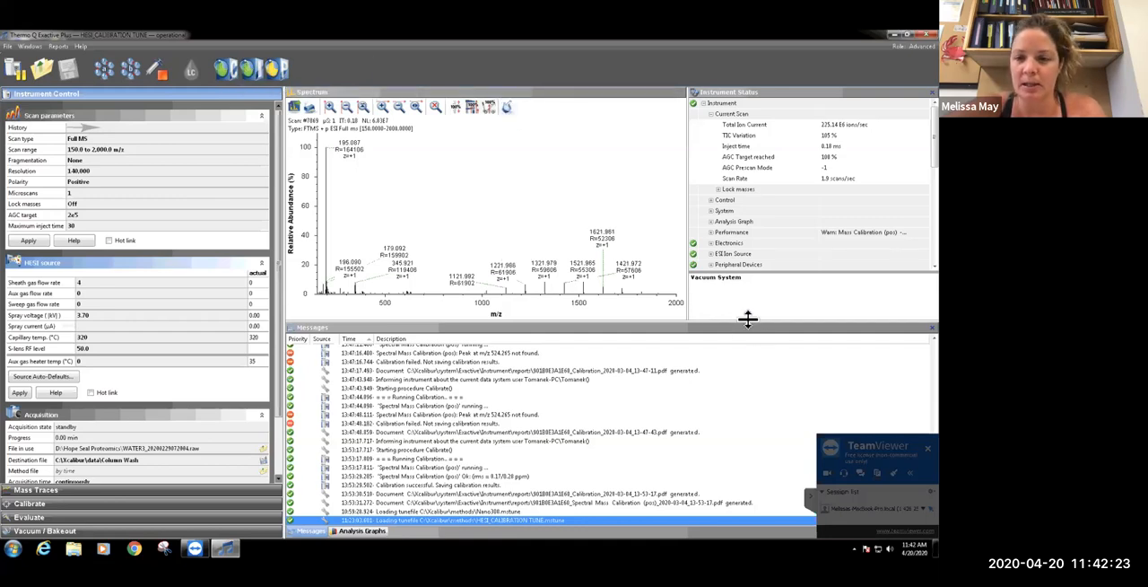
# Enlarge the Spectrum and Instrument Status panes by shrinking the Messages pane below them
pyautogui.moveTo(748, 320); pyautogui.dragTo(766, 389)
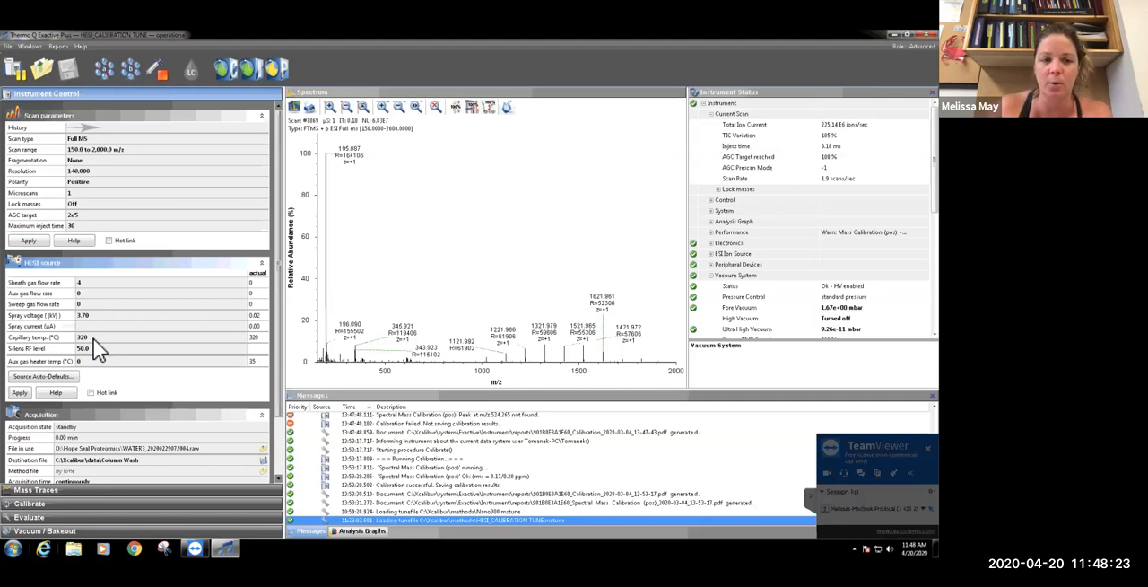
# Set the HESI source capillary temperature to 100 °C and apply it
pyautogui.click(93, 338)
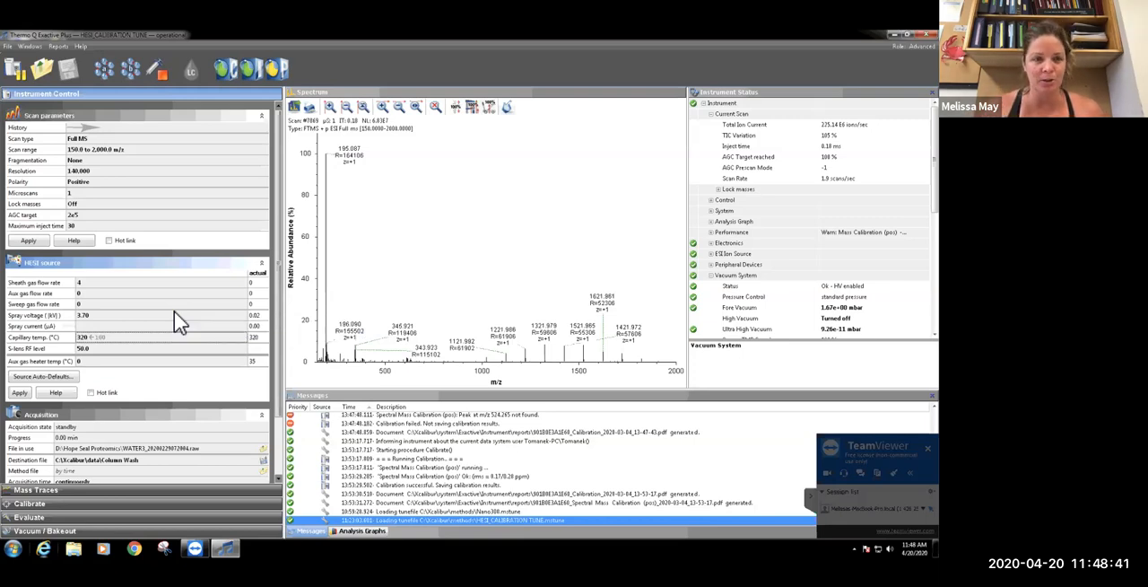
pyautogui.click(18, 393)
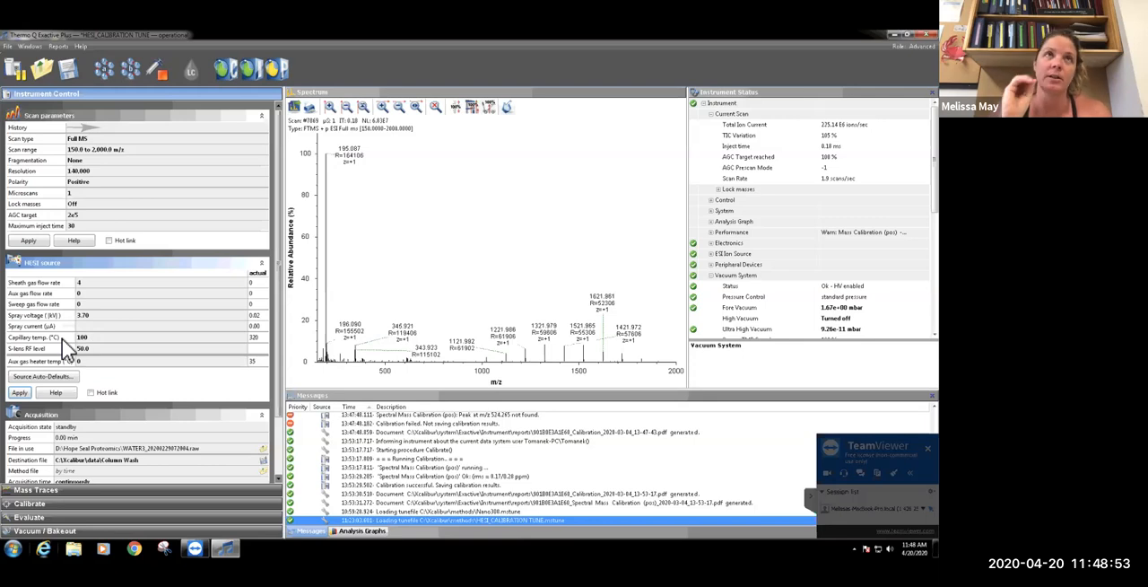
# Set the HESI source capillary temperature to 320 °C with Hot link enabled, and disable Hot link again
pyautogui.click(90, 393)
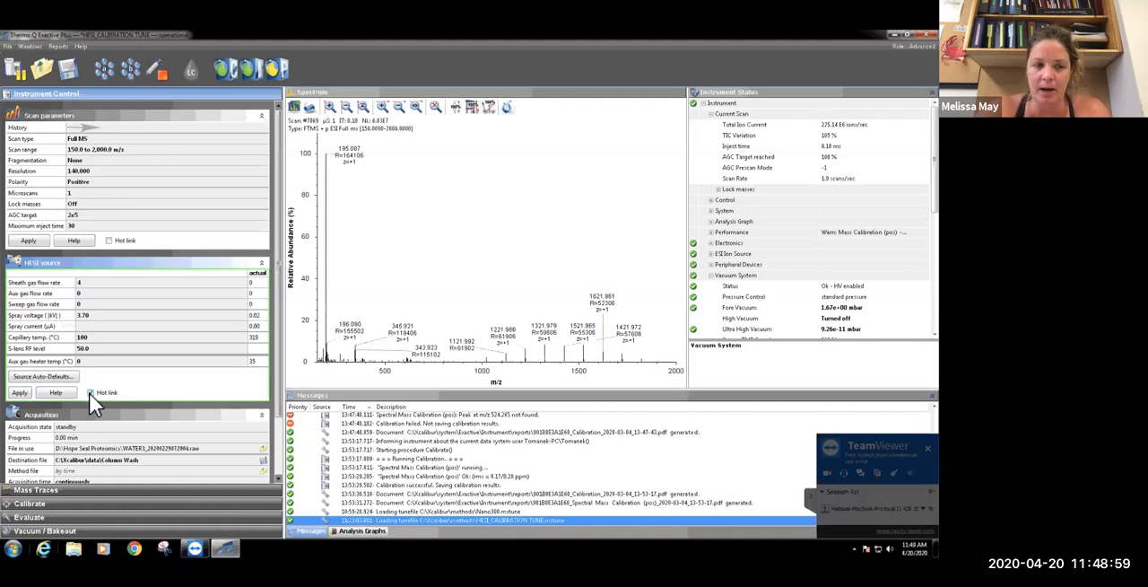
pyautogui.doubleClick(93, 338)
pyautogui.write('320')
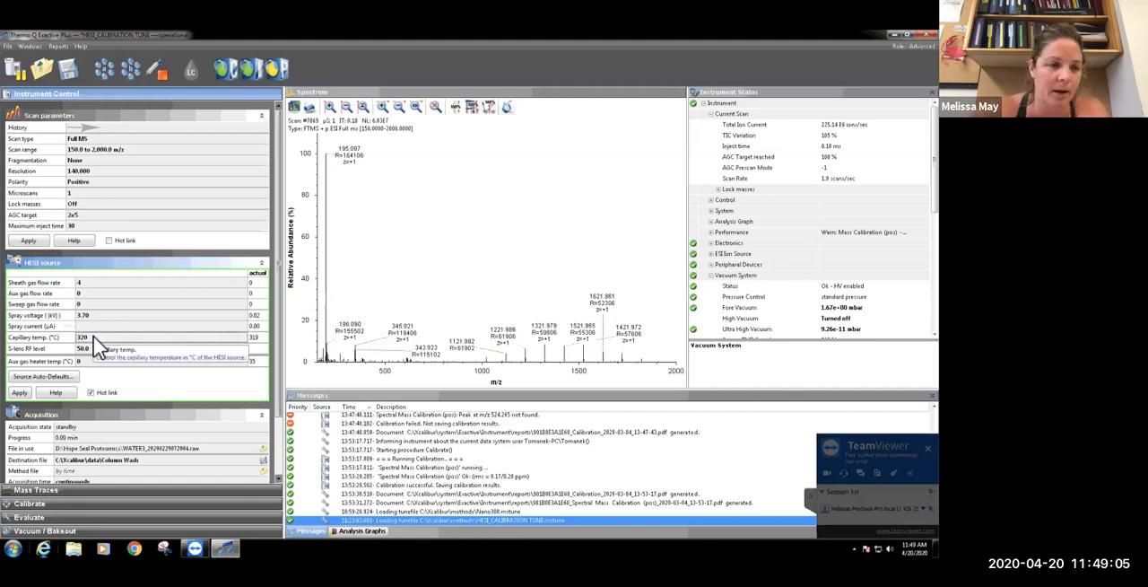
pyautogui.click(88, 390)
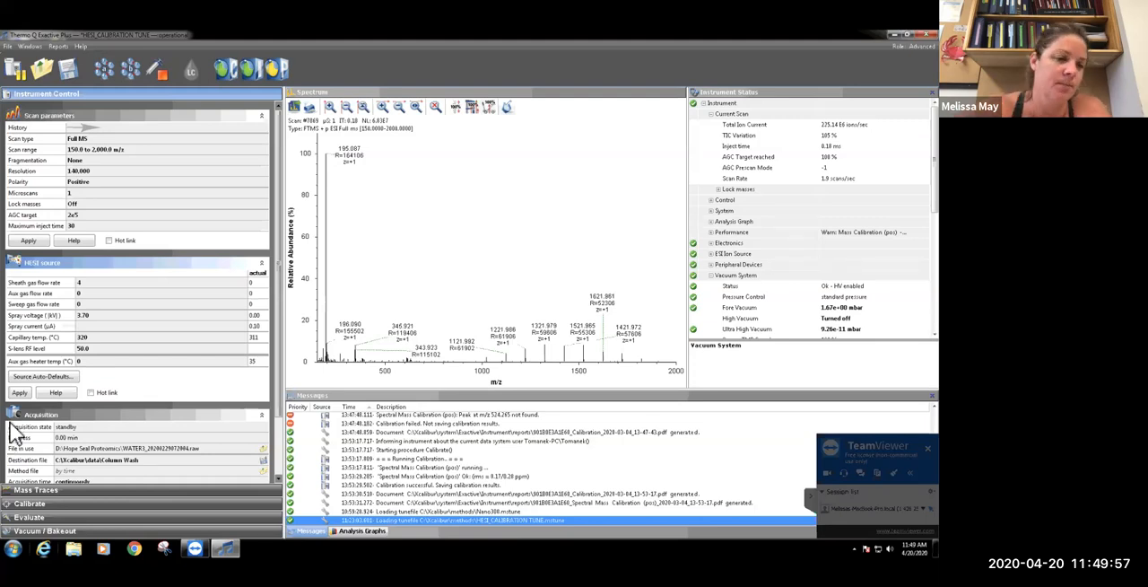
# Review the Acquisition settings and the Mass Traces options, and return to the instrument control settings
pyautogui.moveTo(278, 349); pyautogui.dragTo(285, 469)
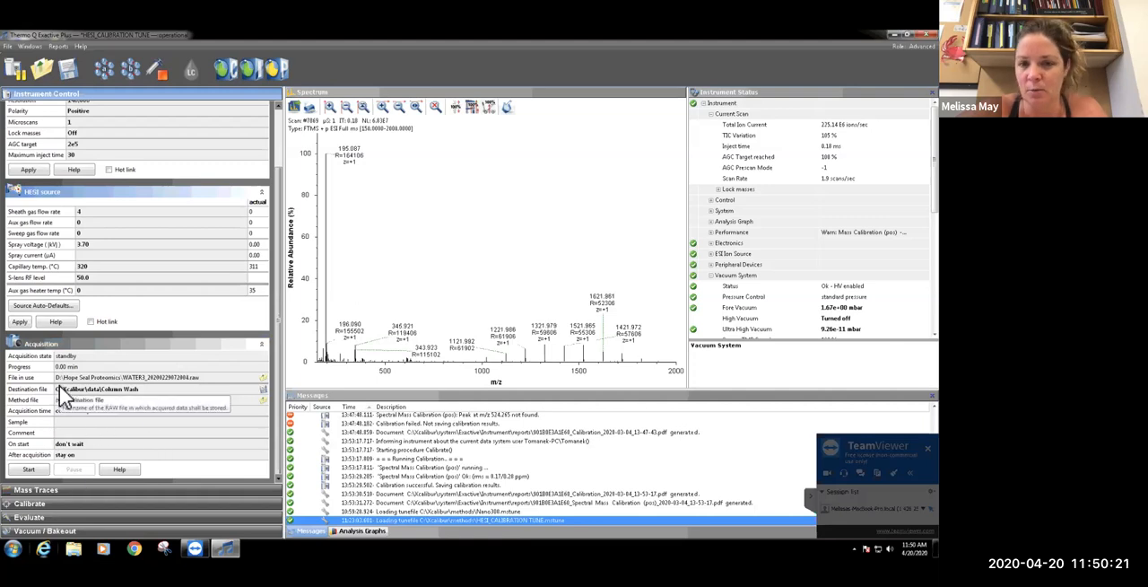
pyautogui.click(45, 494)
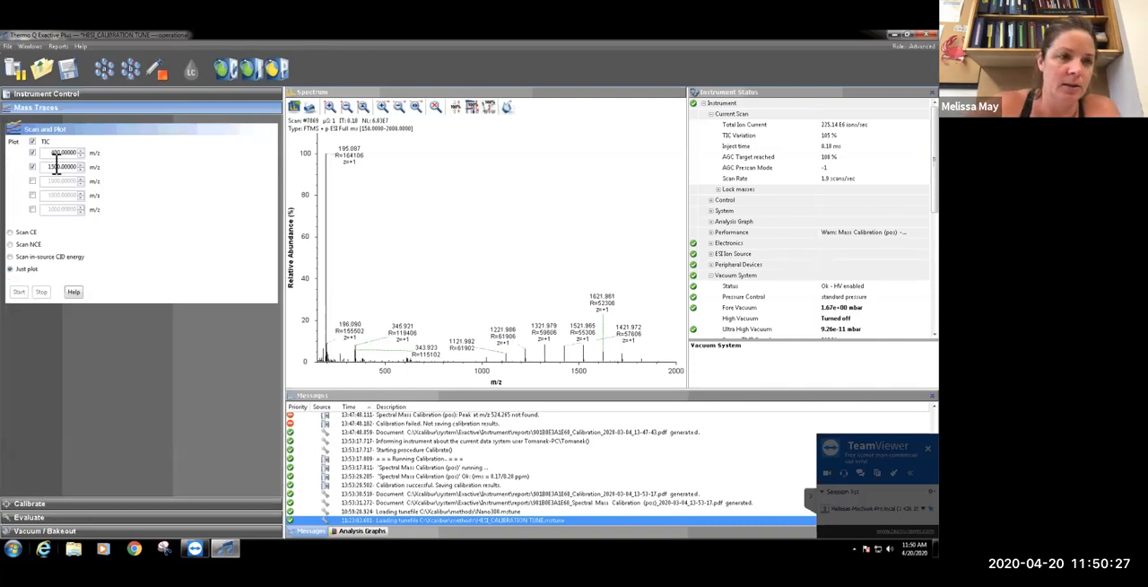
pyautogui.click(80, 98)
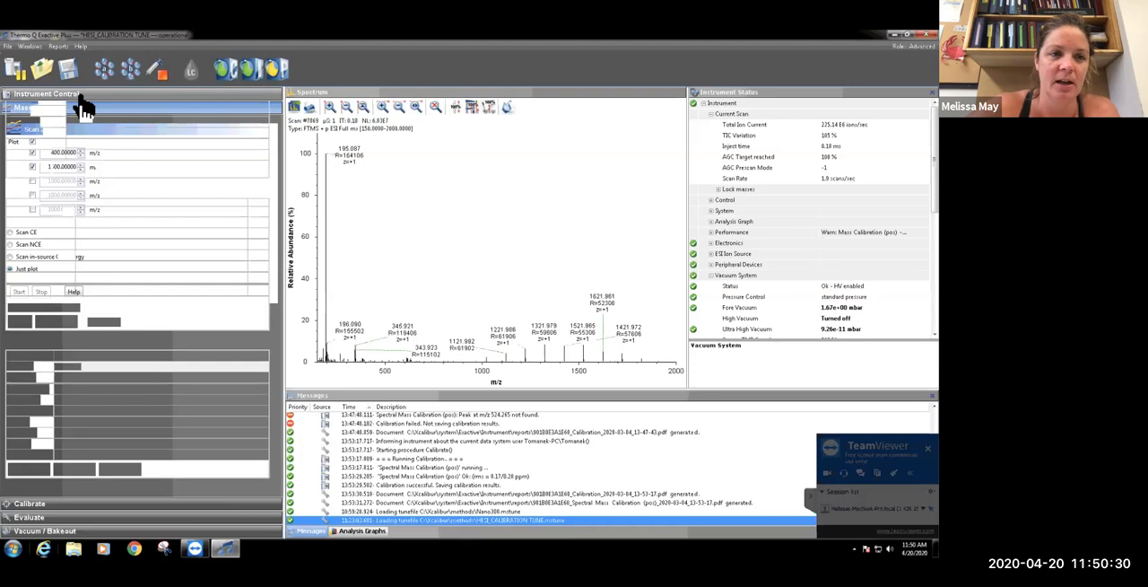
# Start the syringe pump and apply a flow rate of 5 µL/min to it
pyautogui.click(172, 73)
pyautogui.click(245, 123)
pyautogui.write('5')
pyautogui.press('Return')
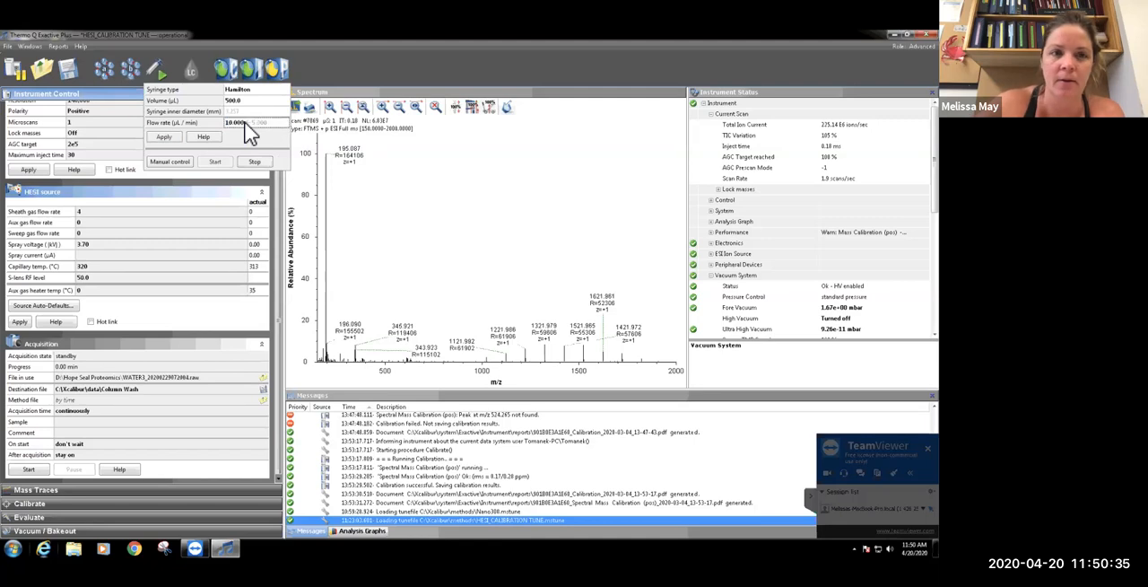
pyautogui.click(166, 137)
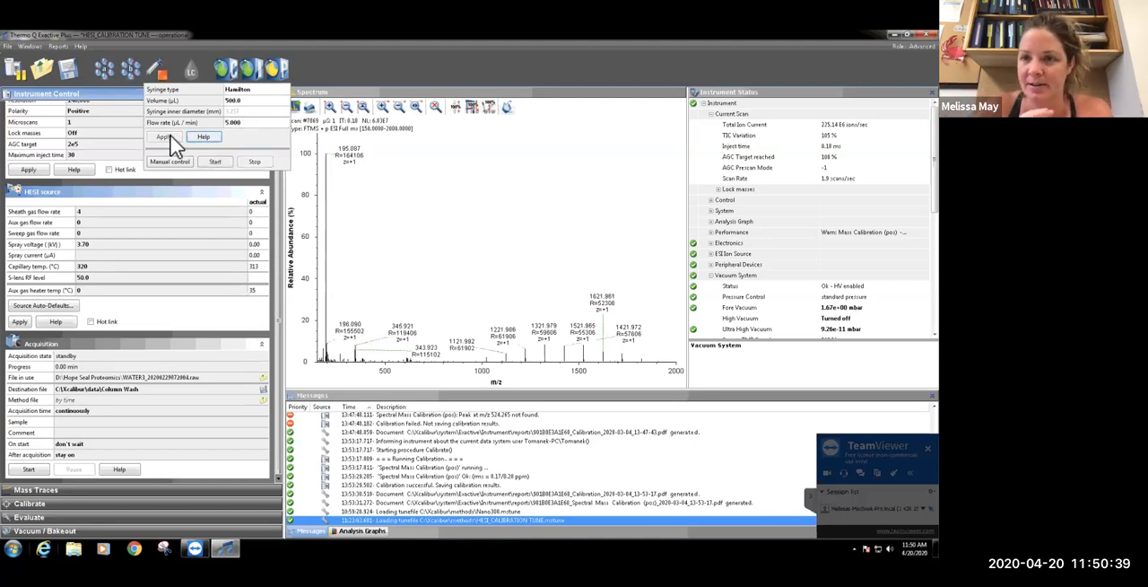
# Load the tune file HESI_CALIBRATION TUNE.mstune from the Xcalibur methods folder
pyautogui.click(8, 46)
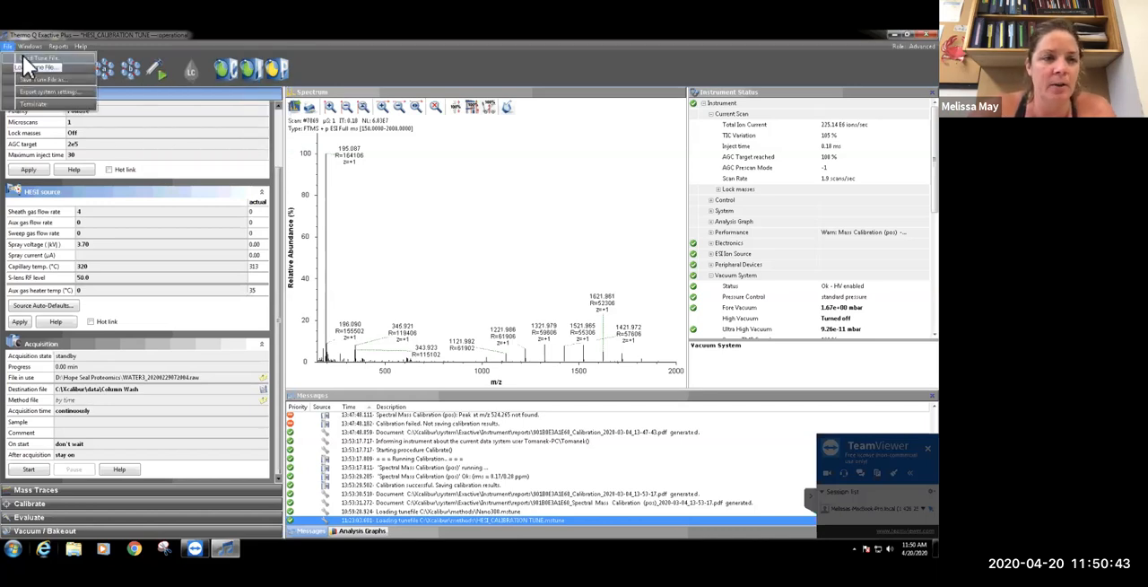
pyautogui.click(25, 59)
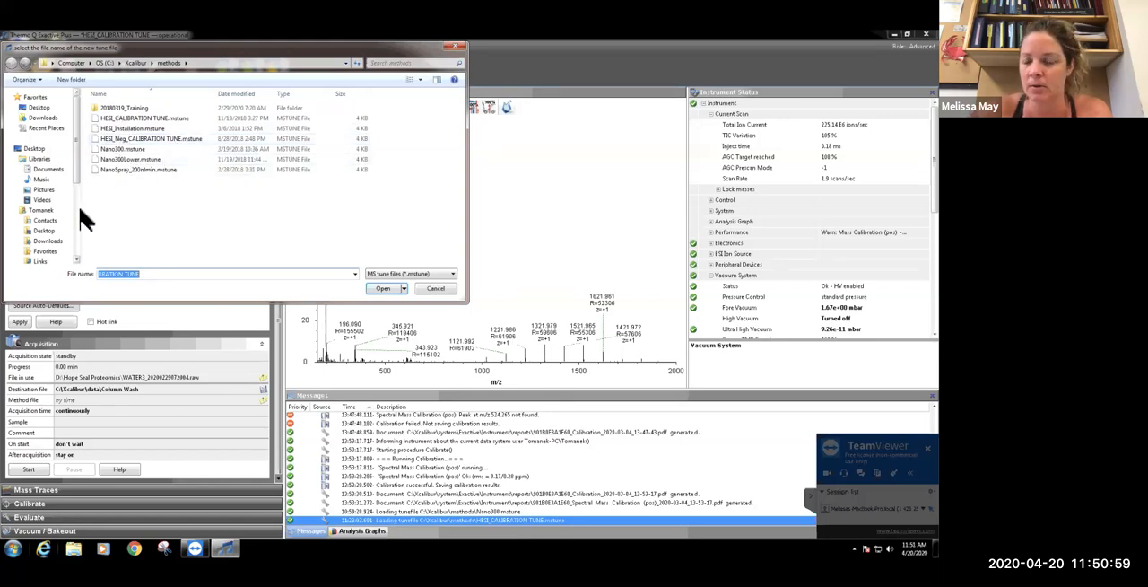
pyautogui.click(122, 121)
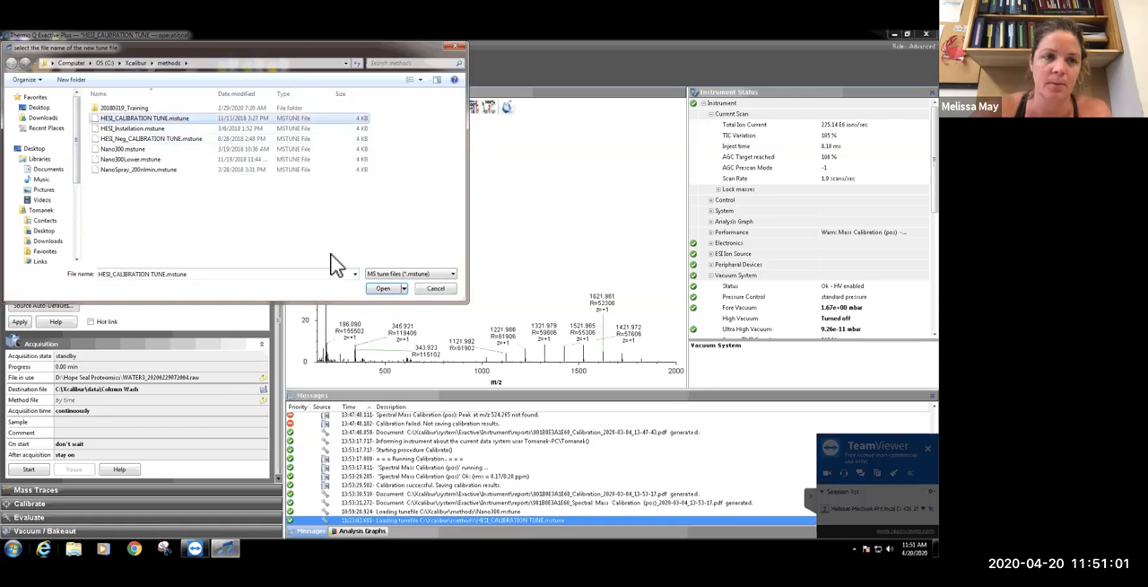
pyautogui.click(384, 289)
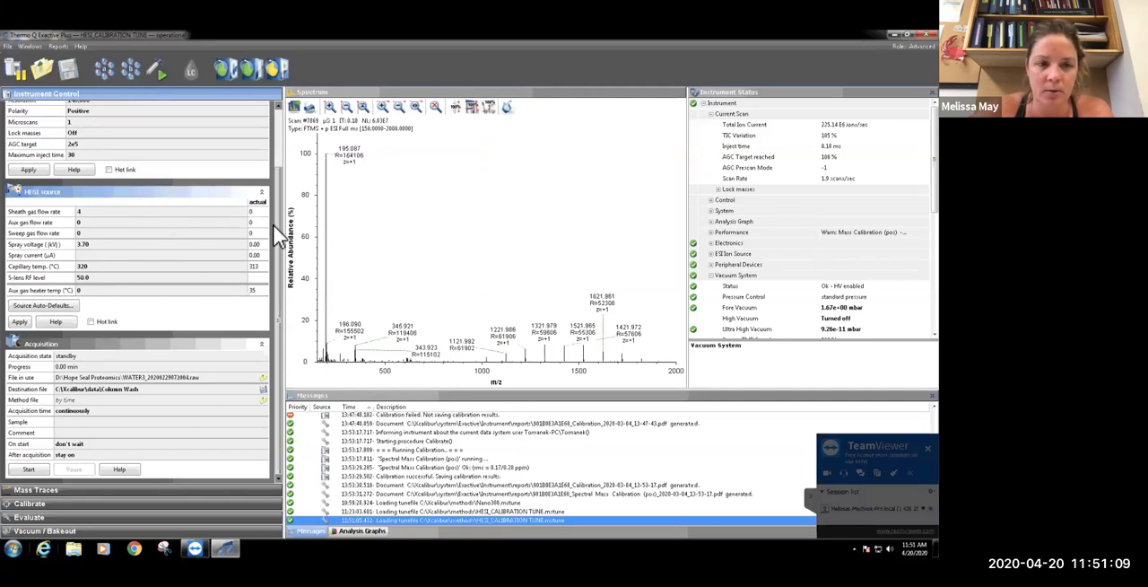
# Switch the instrument state from Standby to On
pyautogui.click(11, 71)
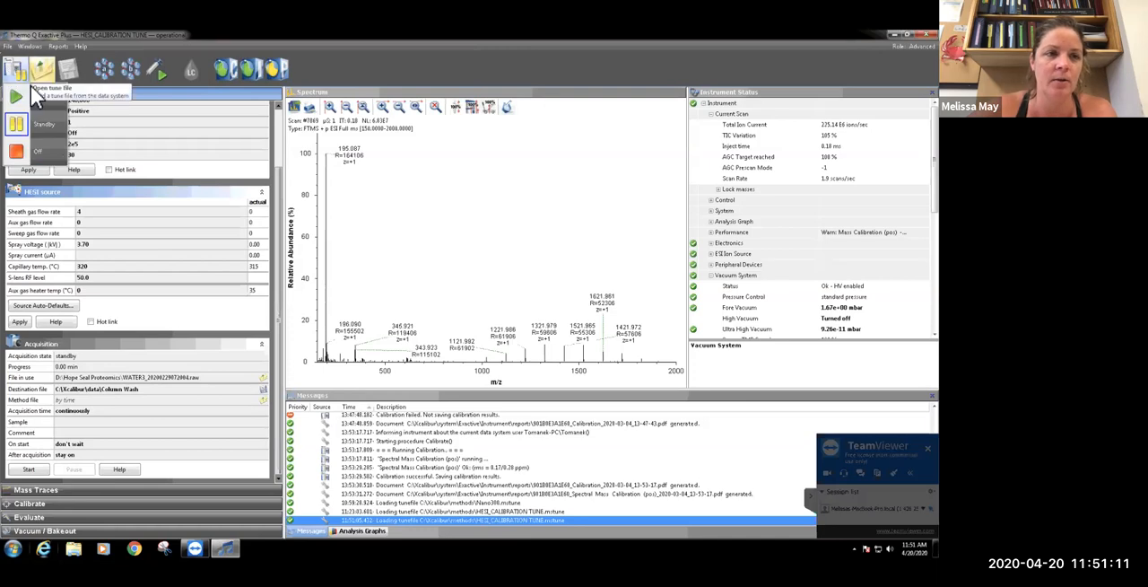
pyautogui.click(30, 87)
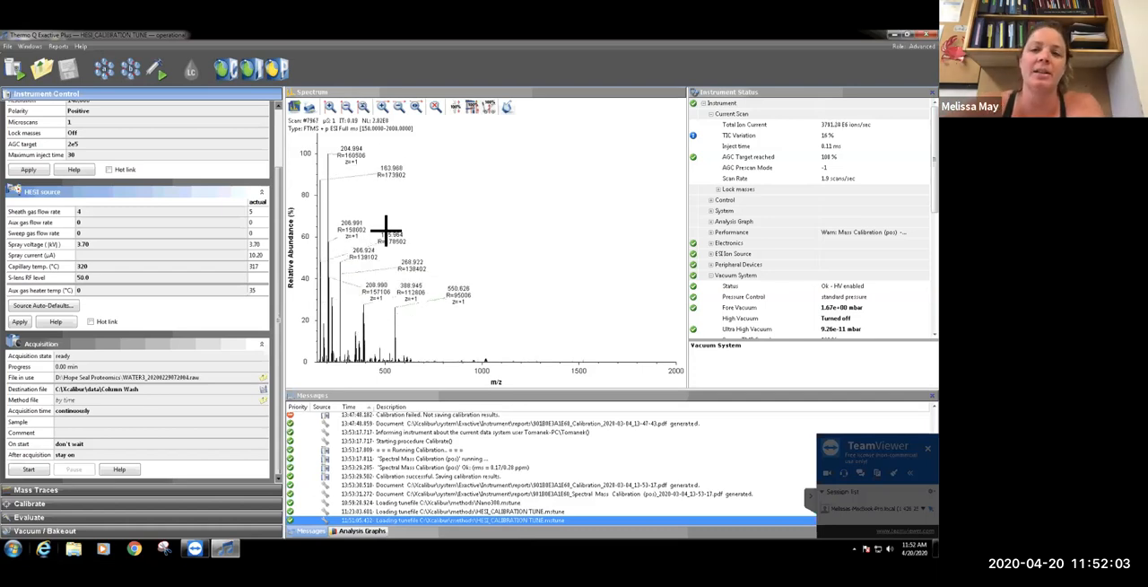
# Examine the Electronics, Performance Status and Vacuum System entries in the instrument status, collapsing Electronics and Performance after viewing
pyautogui.moveTo(717, 32)
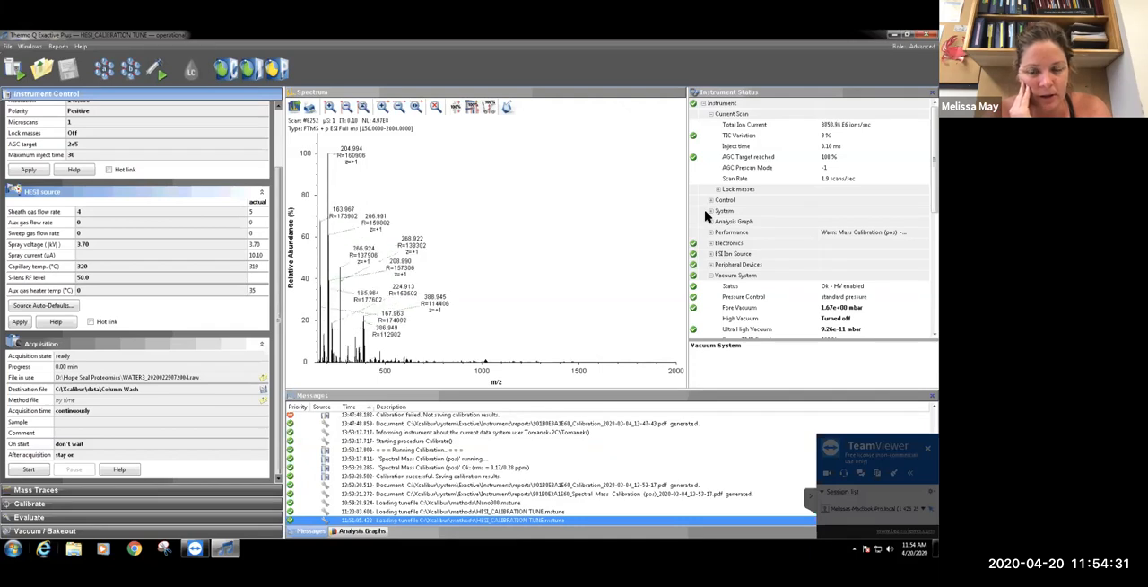
pyautogui.click(710, 243)
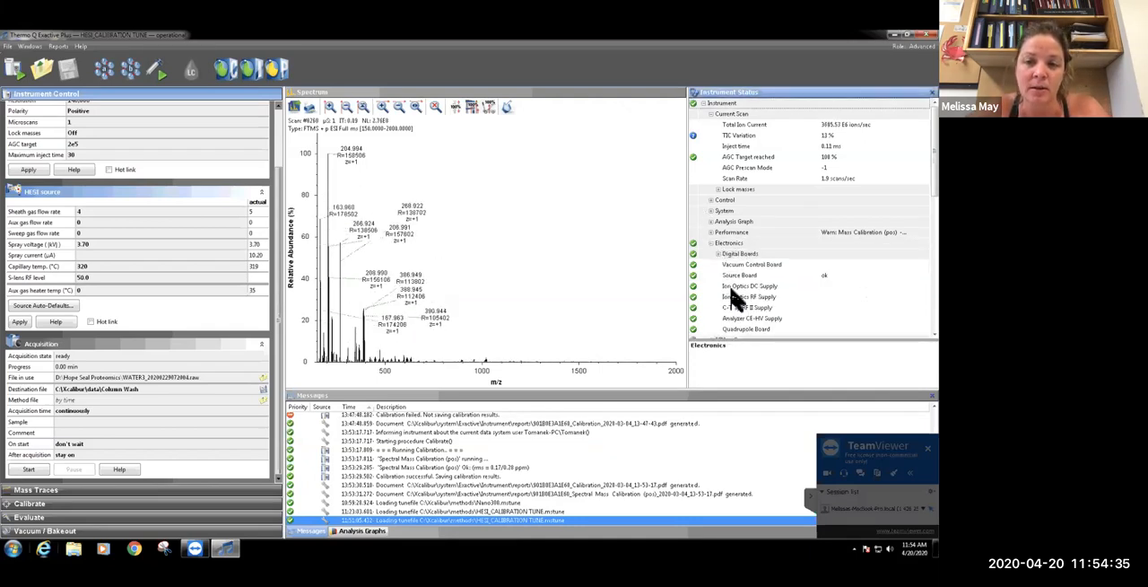
pyautogui.click(708, 233)
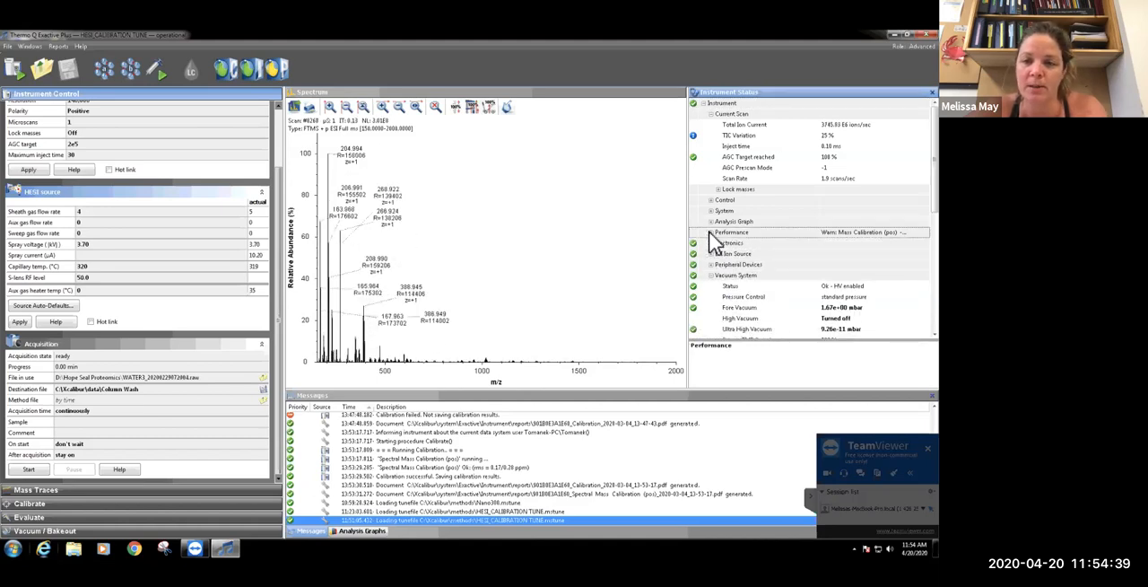
pyautogui.click(718, 243)
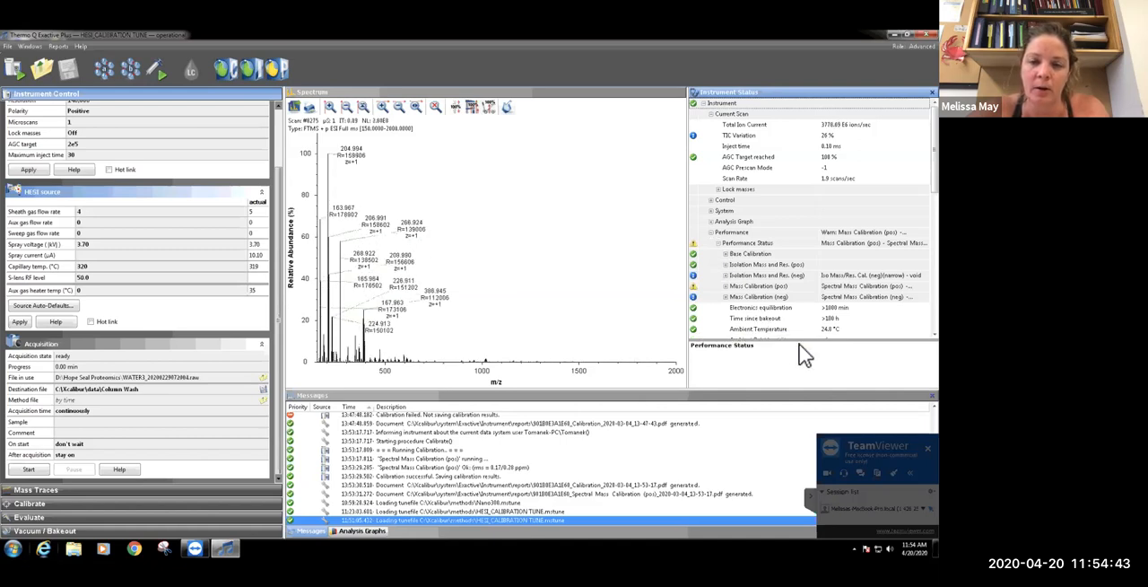
pyautogui.click(712, 231)
pyautogui.click(712, 212)
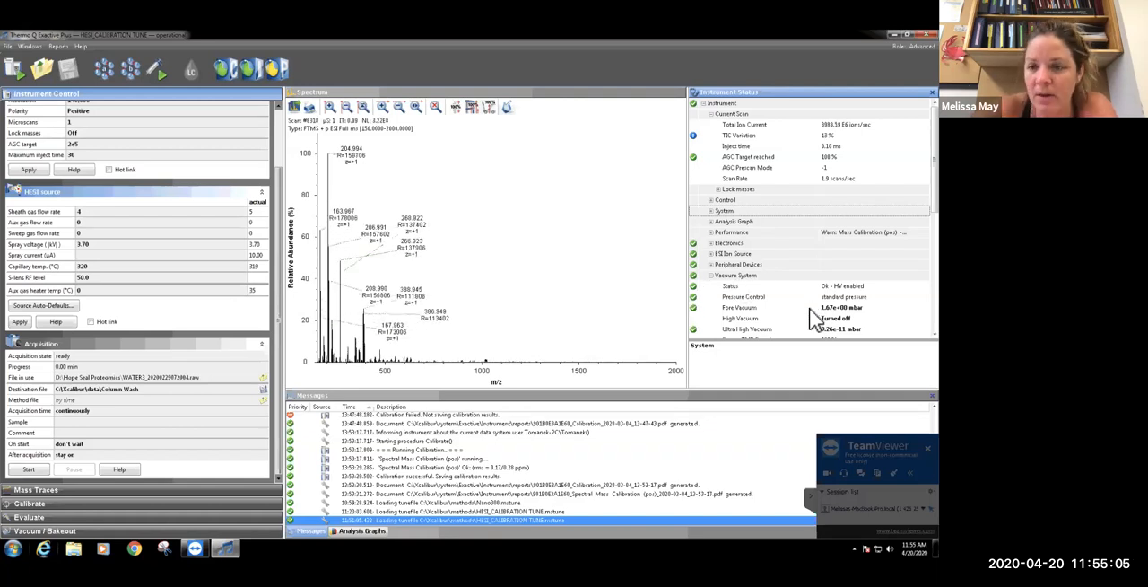
pyautogui.scroll(-2, 902, 223)
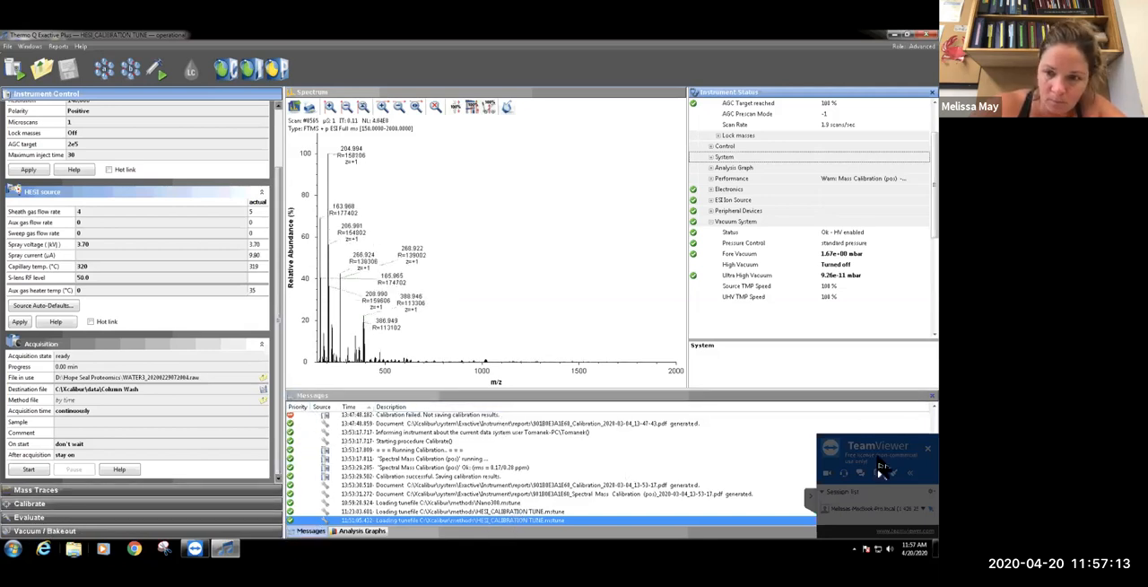
# Move the TeamViewer panel off the Messages pane and over the Acquisition section
pyautogui.moveTo(901, 448); pyautogui.dragTo(265, 322)
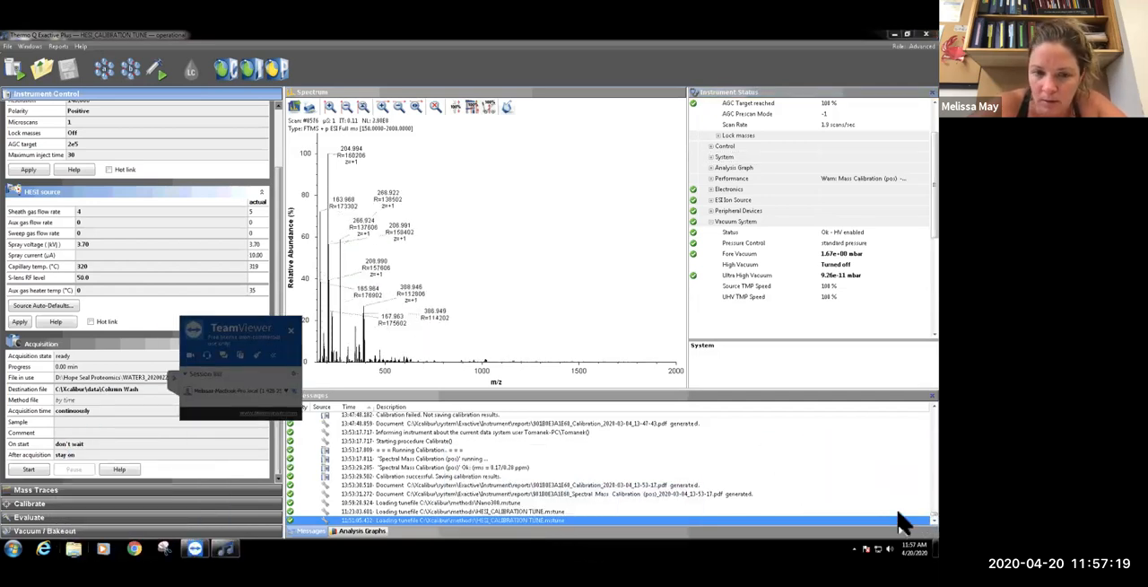
# Examine the instrument message log from its earliest entries down to the most recent calibration and tune file entries
pyautogui.scroll(10, 902, 515)
pyautogui.scroll(10, 903, 496)
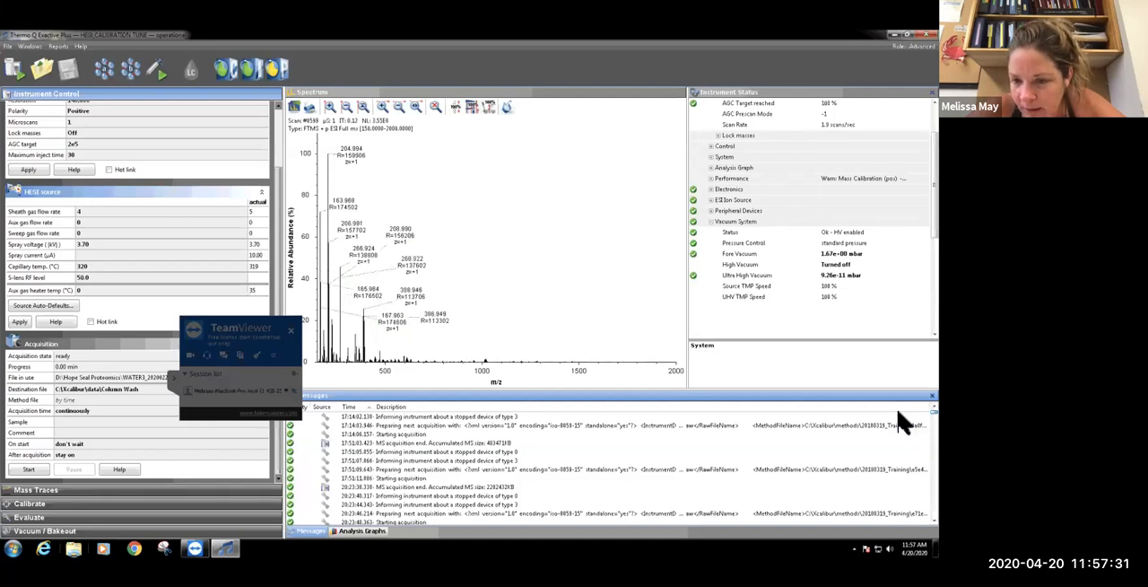
pyautogui.scroll(-5, 904, 424)
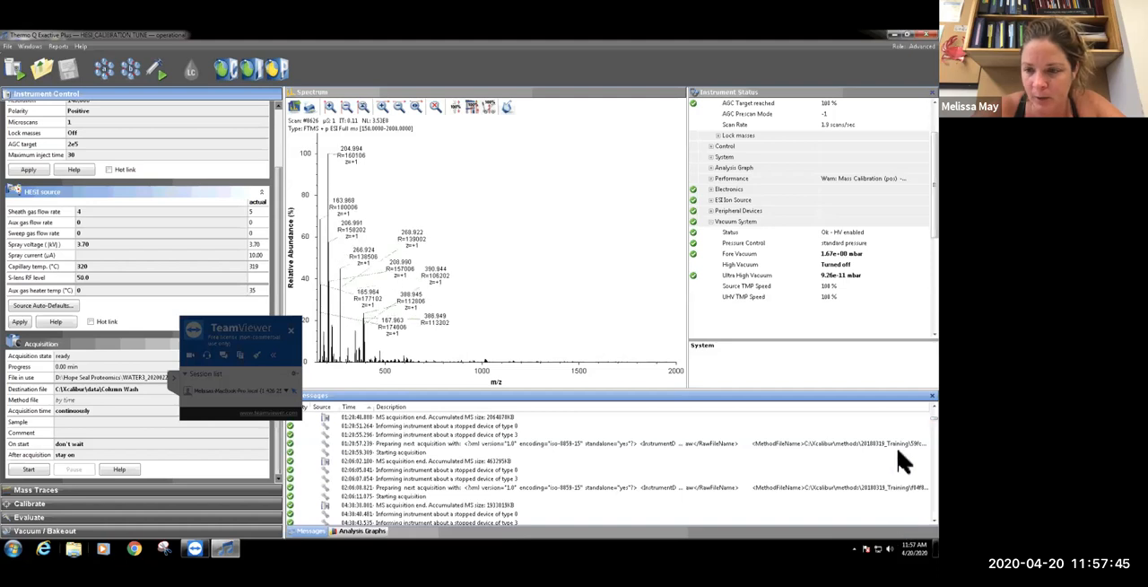
pyautogui.scroll(-5, 902, 431)
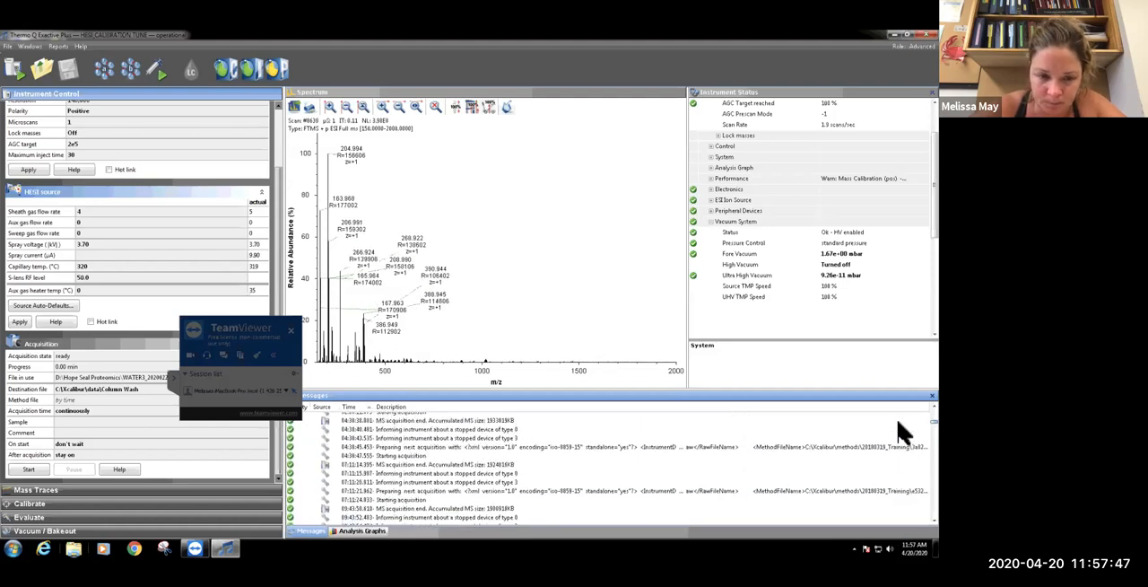
pyautogui.scroll(-8, 902, 435)
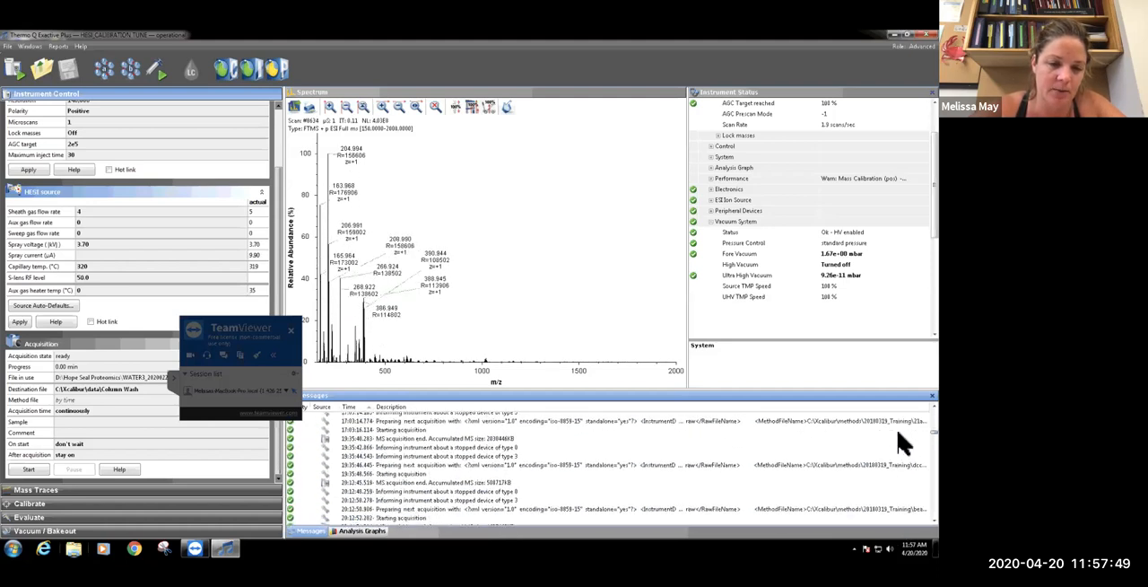
pyautogui.scroll(-8, 902, 449)
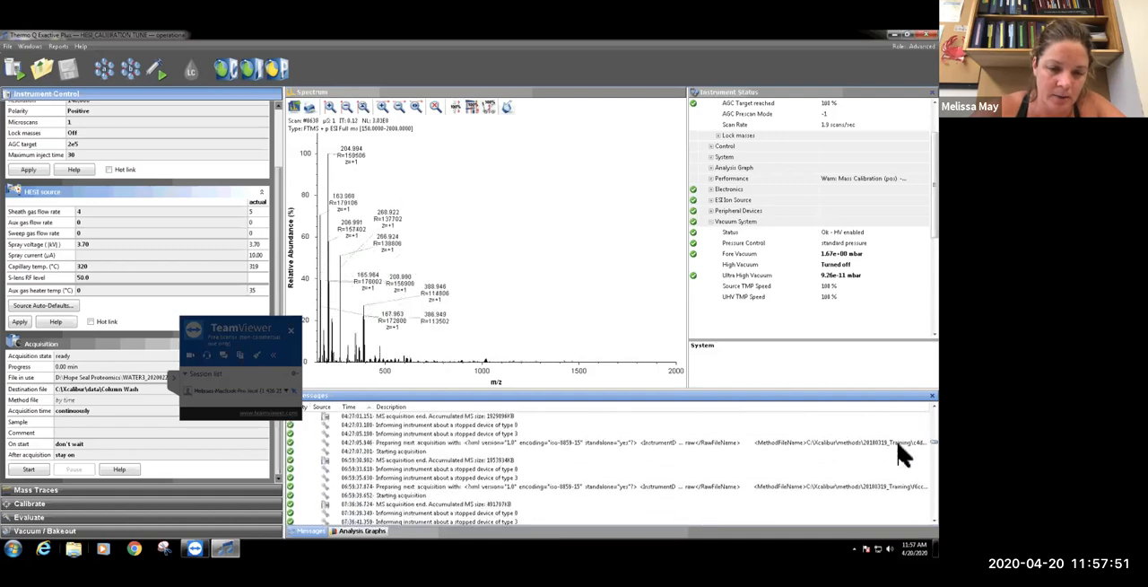
pyautogui.scroll(-8, 902, 466)
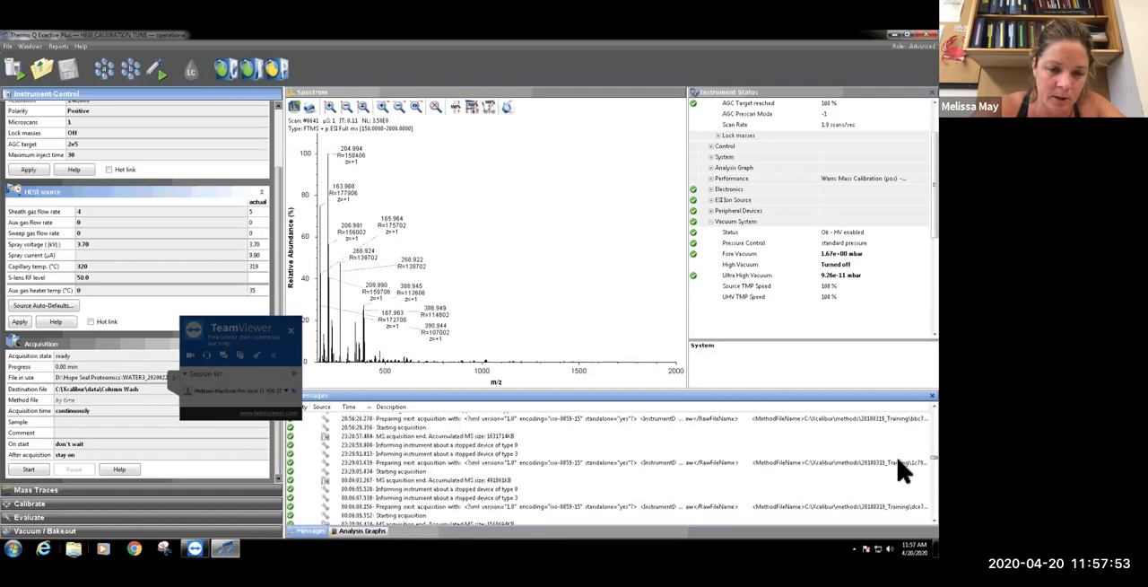
pyautogui.scroll(-8, 902, 484)
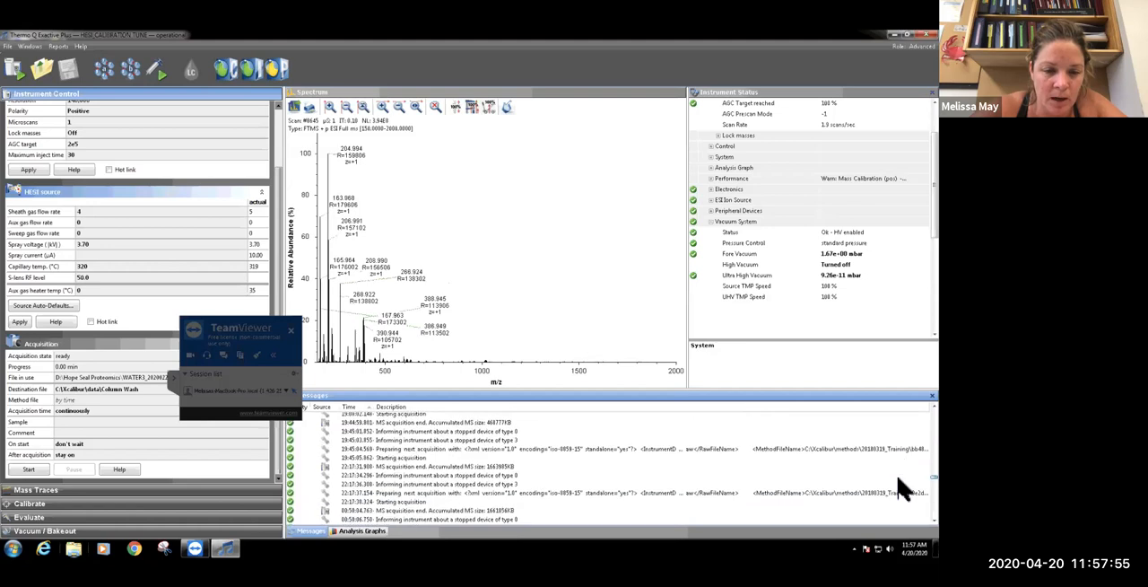
pyautogui.scroll(-8, 902, 502)
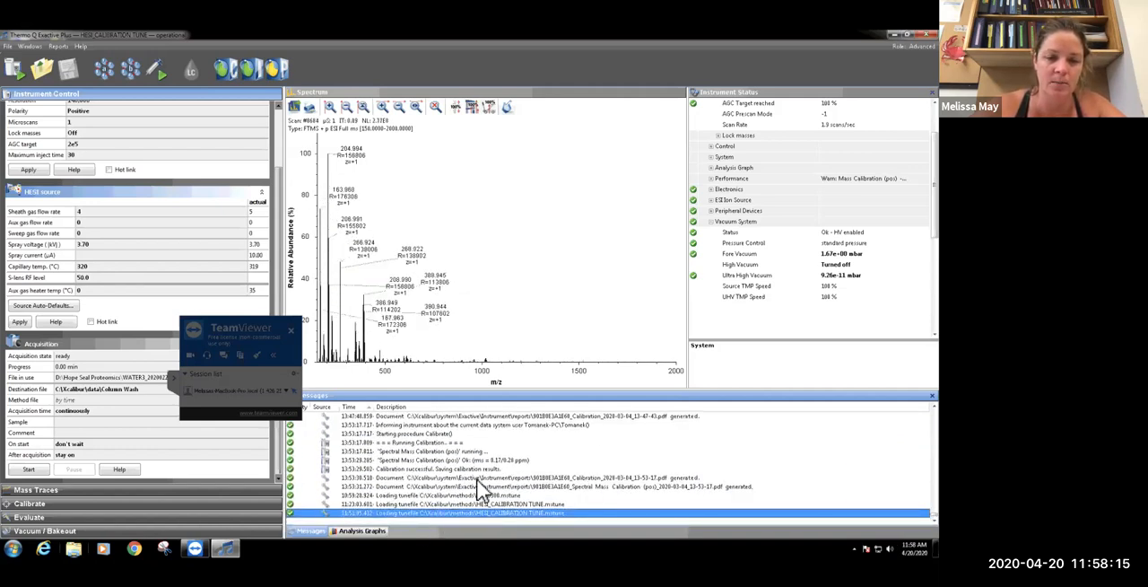
# Show the mass accuracy analysis graph, then open the latest Calibration report, read through its pages and close it
pyautogui.click(343, 531)
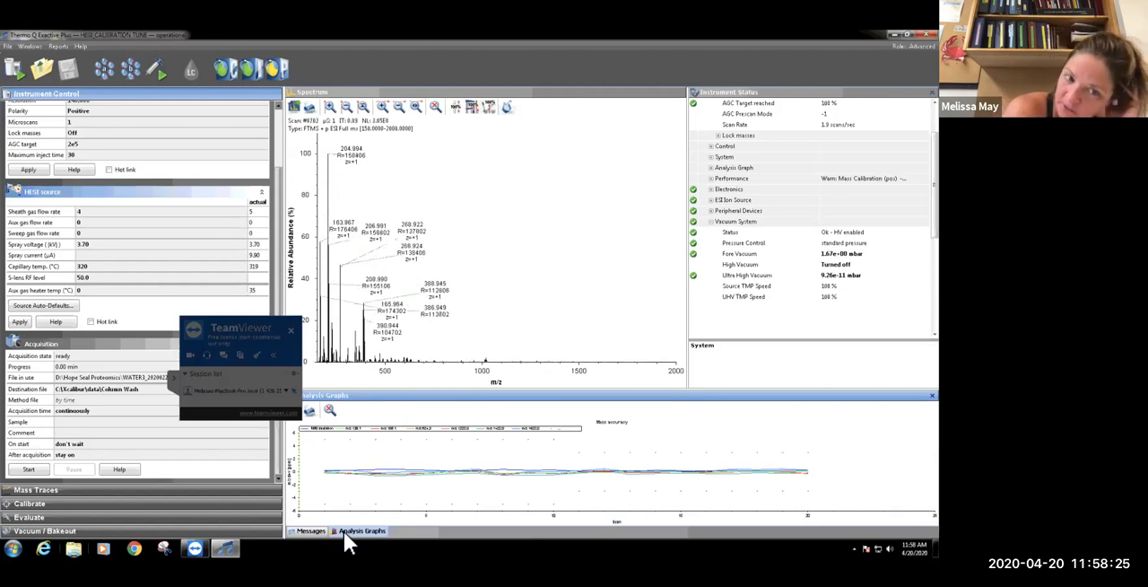
pyautogui.click(58, 46)
pyautogui.moveTo(77, 58)
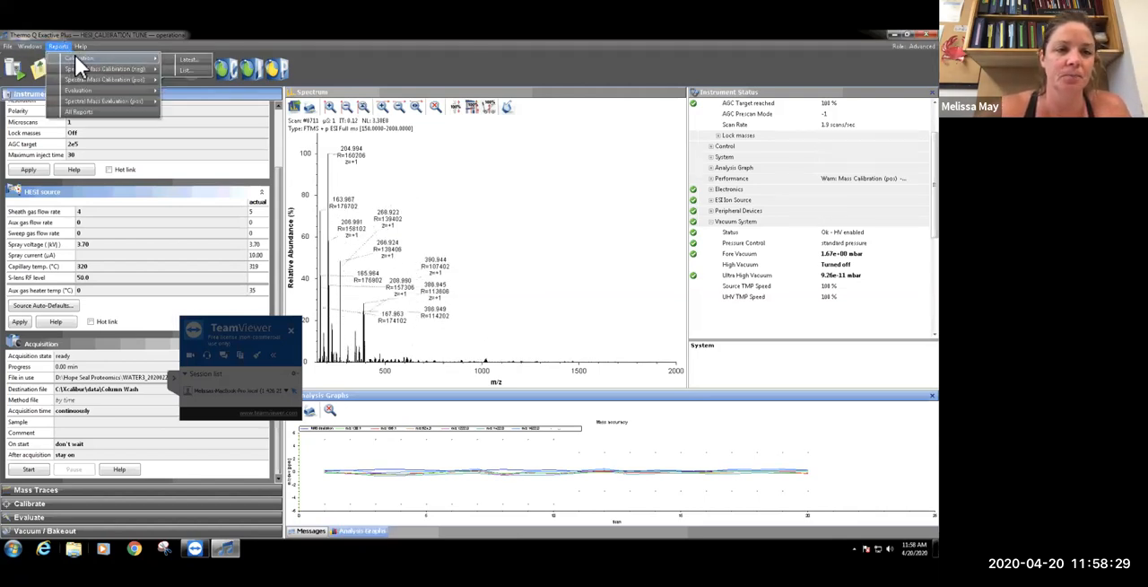
pyautogui.click(177, 57)
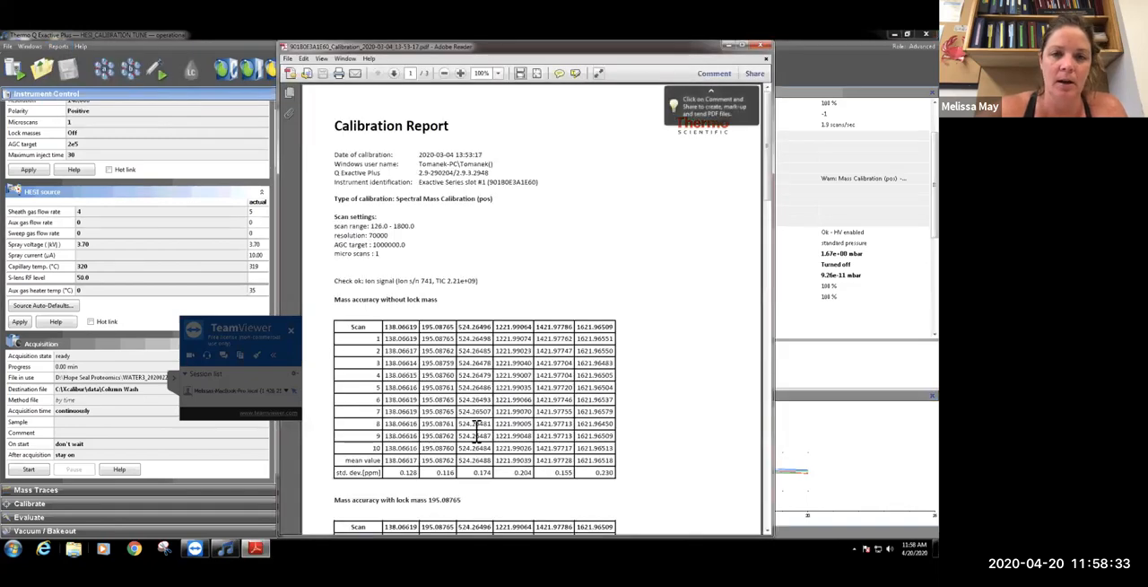
pyautogui.scroll(-2, 494, 395)
pyautogui.scroll(-10, 556, 328)
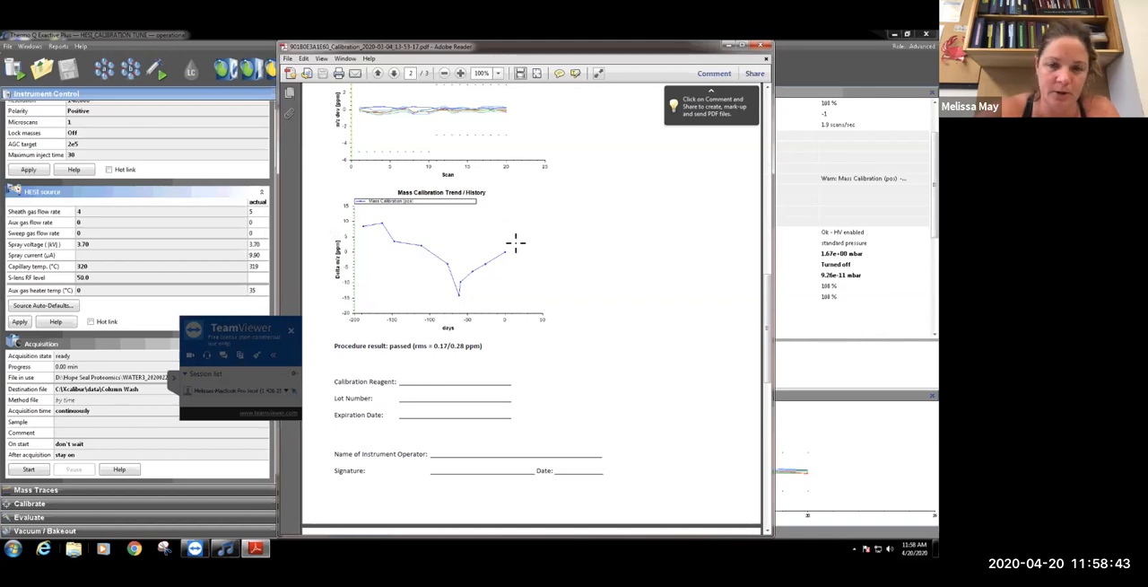
pyautogui.click(763, 44)
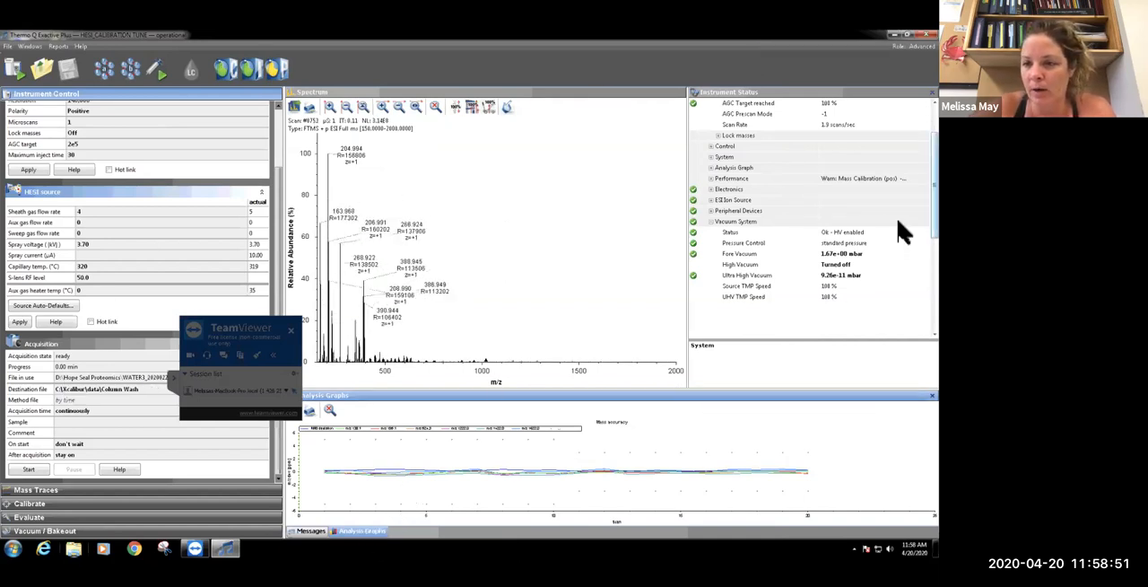
# Bring the Current Scan status into view and start plotting the ion signal in Mass Traces with the Just plot option
pyautogui.scroll(2, 902, 230)
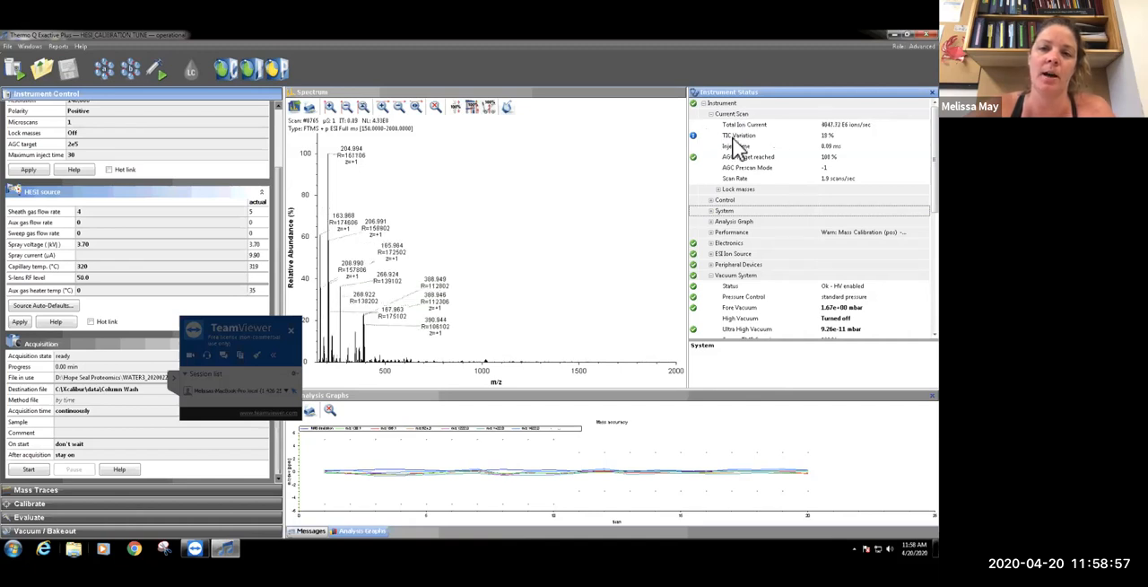
pyautogui.click(55, 489)
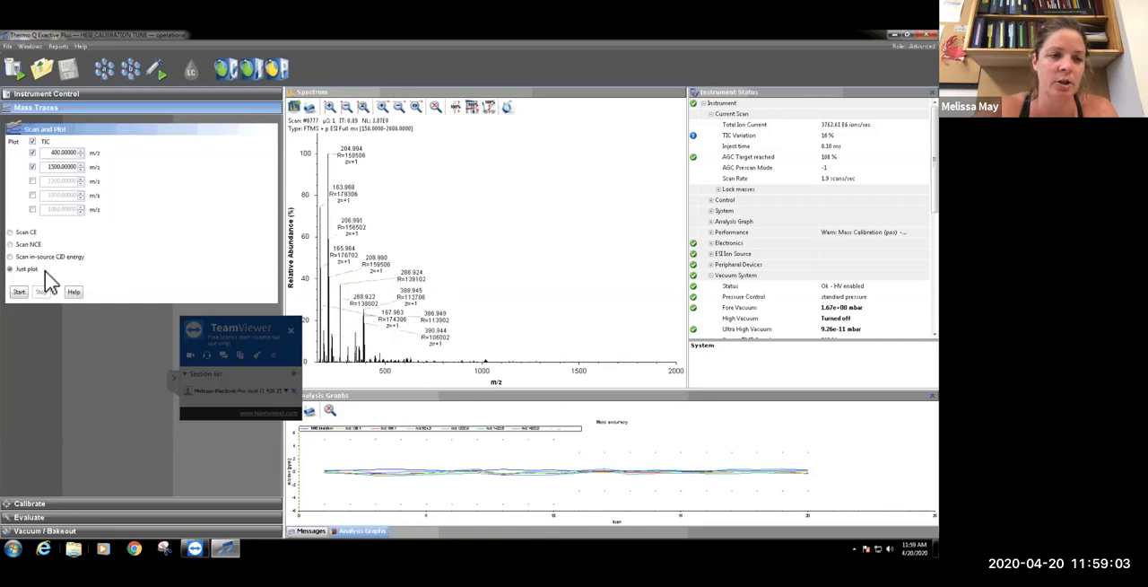
pyautogui.click(19, 293)
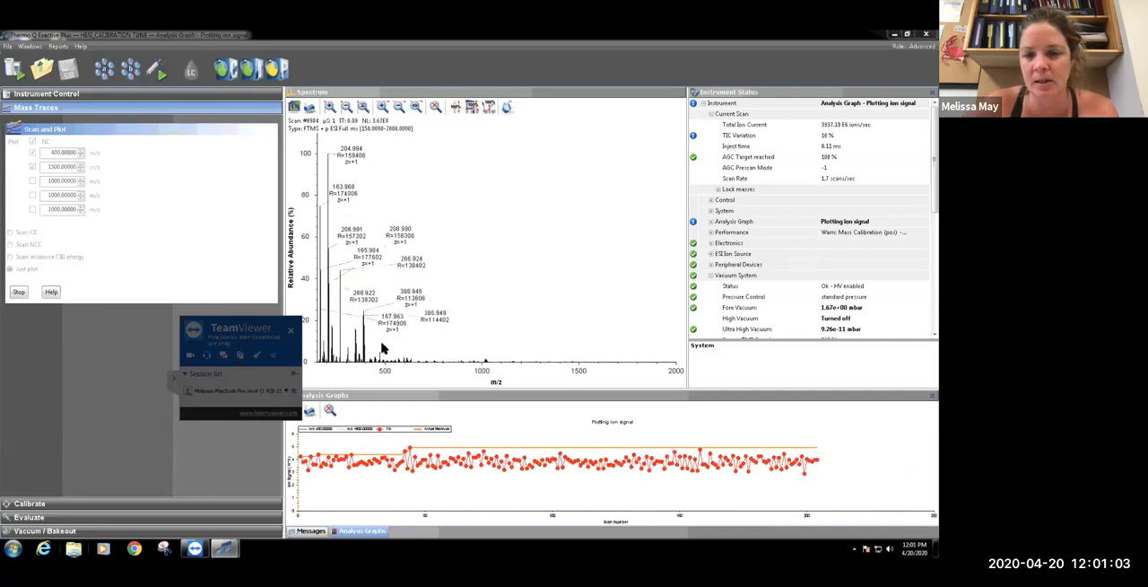
# Move the TeamViewer panel off the calibration area and examine the Calmix Calibration procedures under Isolation Mass and Res. (neg), Base Calibration and Basics - Positive Ion
pyautogui.click(48, 504)
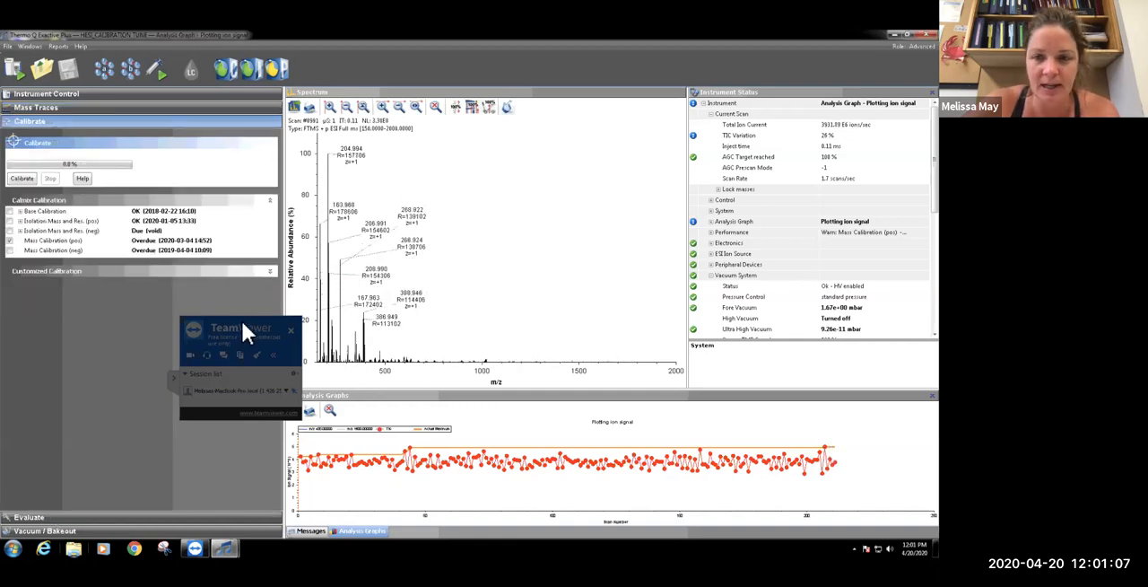
pyautogui.moveTo(251, 316); pyautogui.dragTo(892, 49)
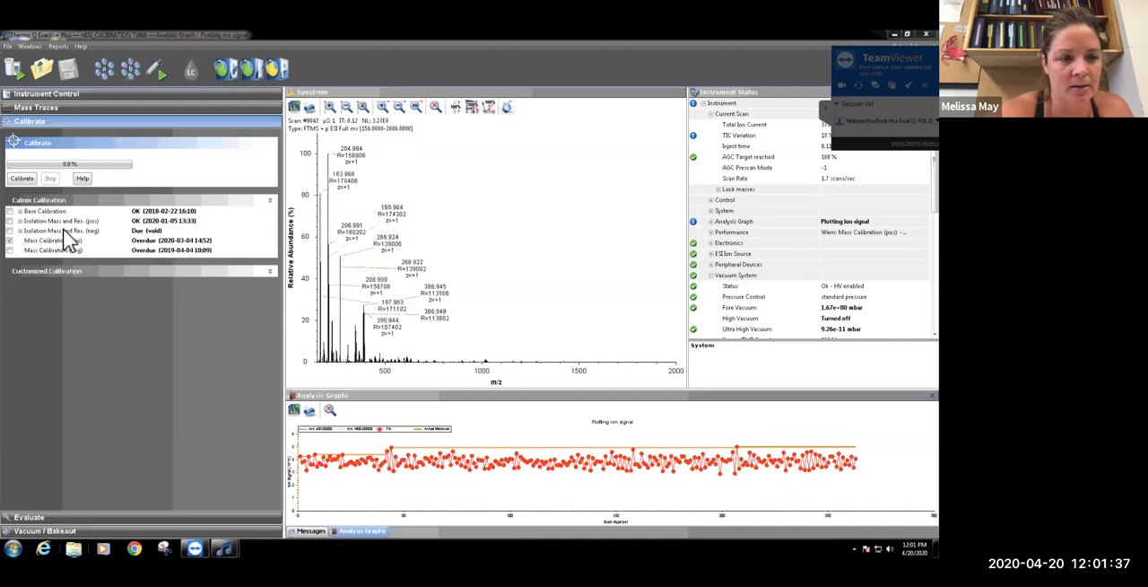
pyautogui.click(20, 231)
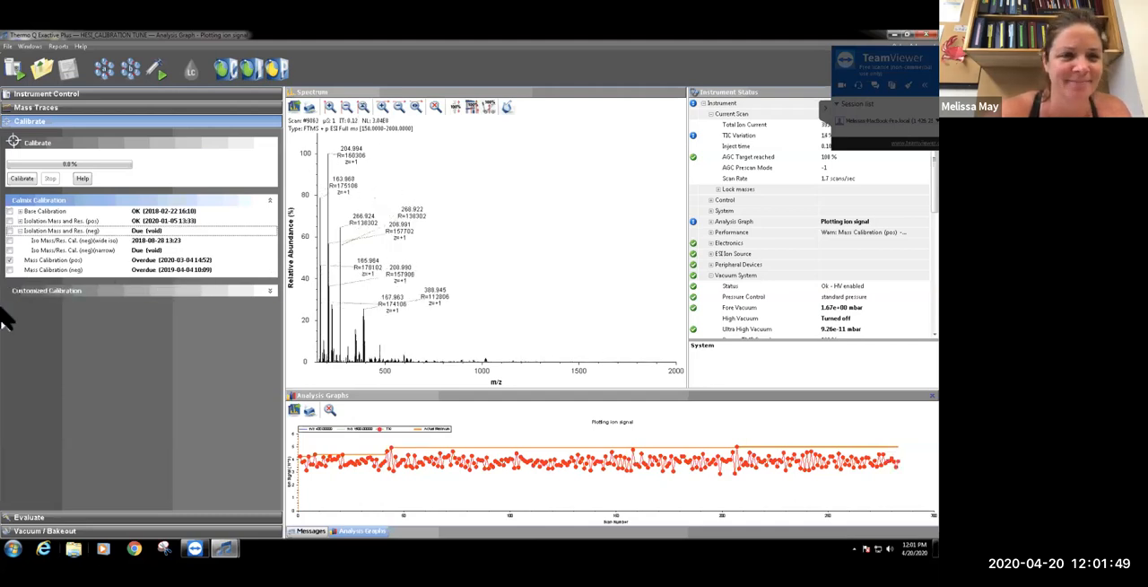
pyautogui.click(20, 230)
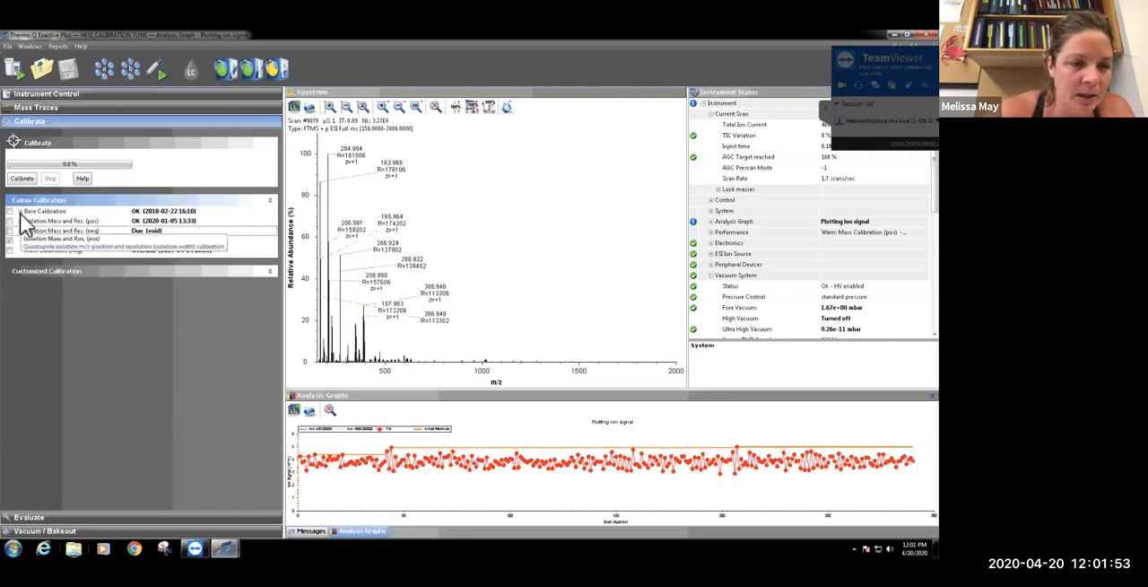
pyautogui.click(20, 211)
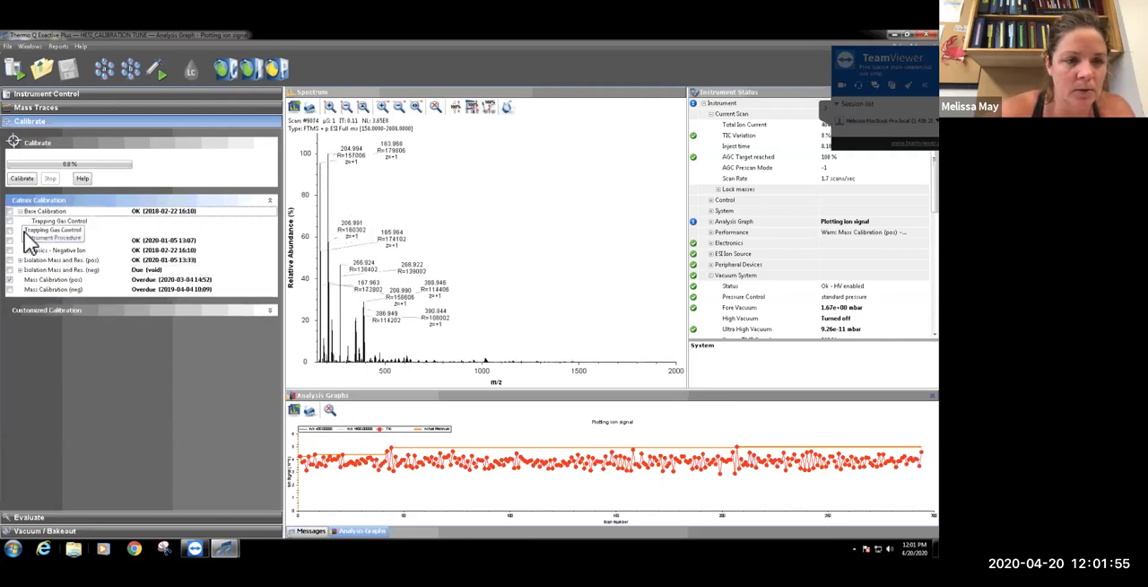
pyautogui.click(27, 241)
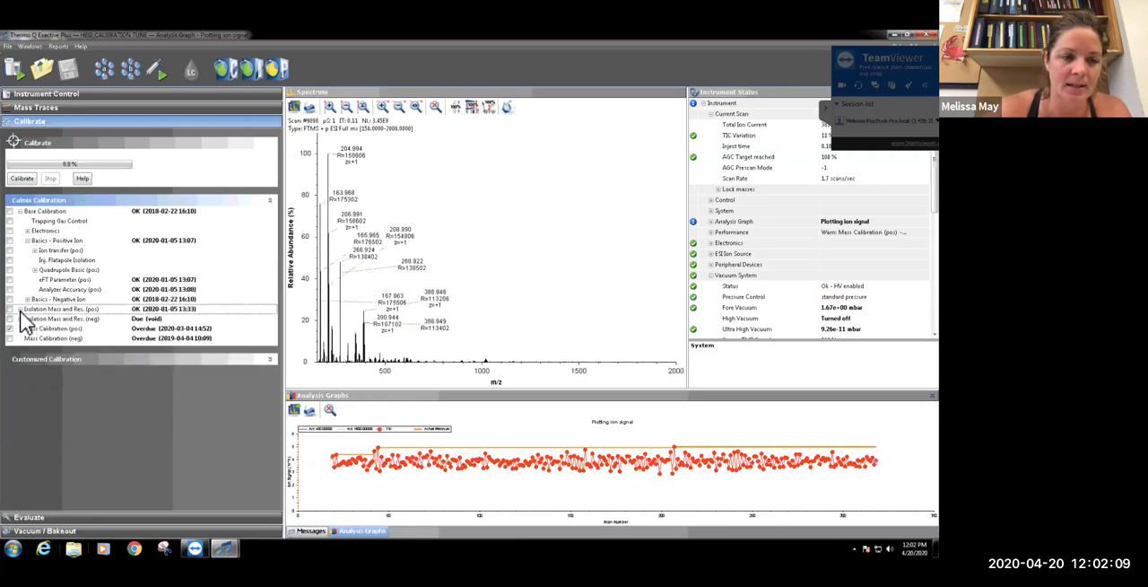
pyautogui.click(20, 212)
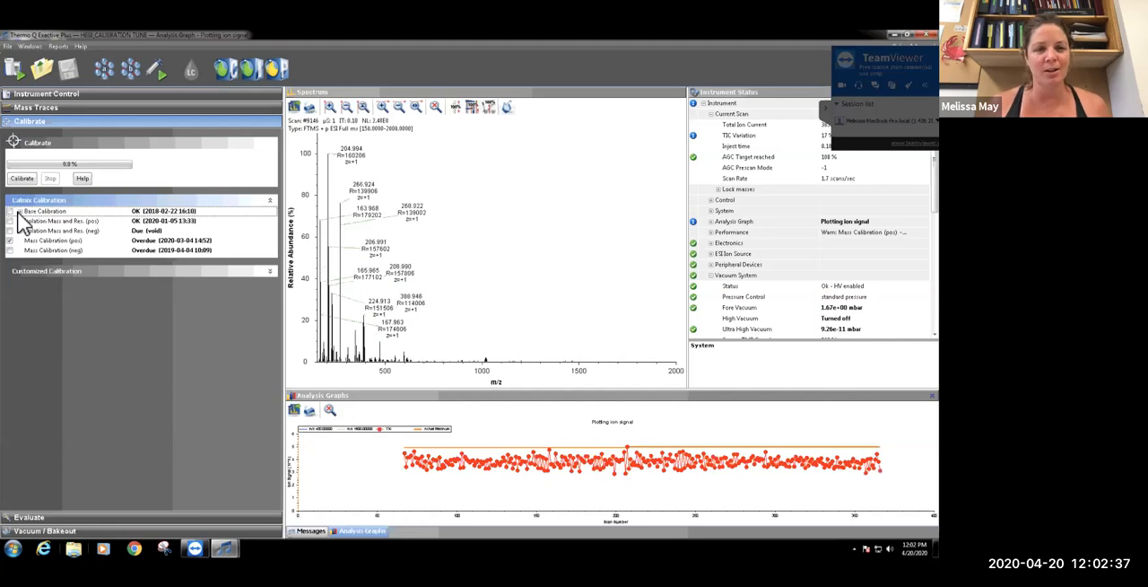
# Examine the Calmix Evaluation procedures under Positive Ion Evaluation, including Isolation Evaluation (pos), and under Extra Evaluation
pyautogui.click(56, 516)
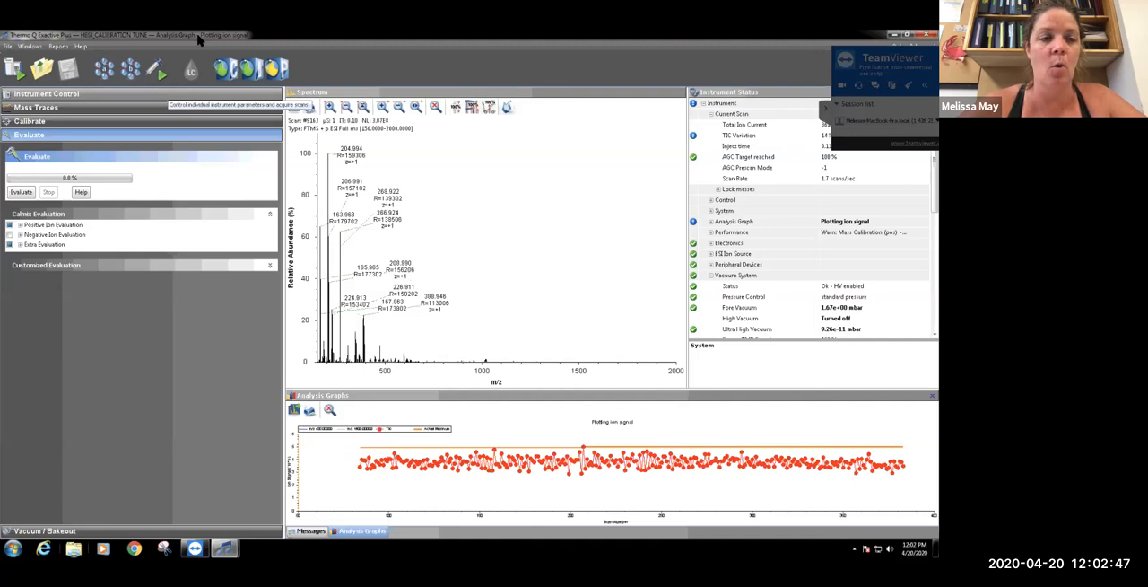
pyautogui.click(19, 225)
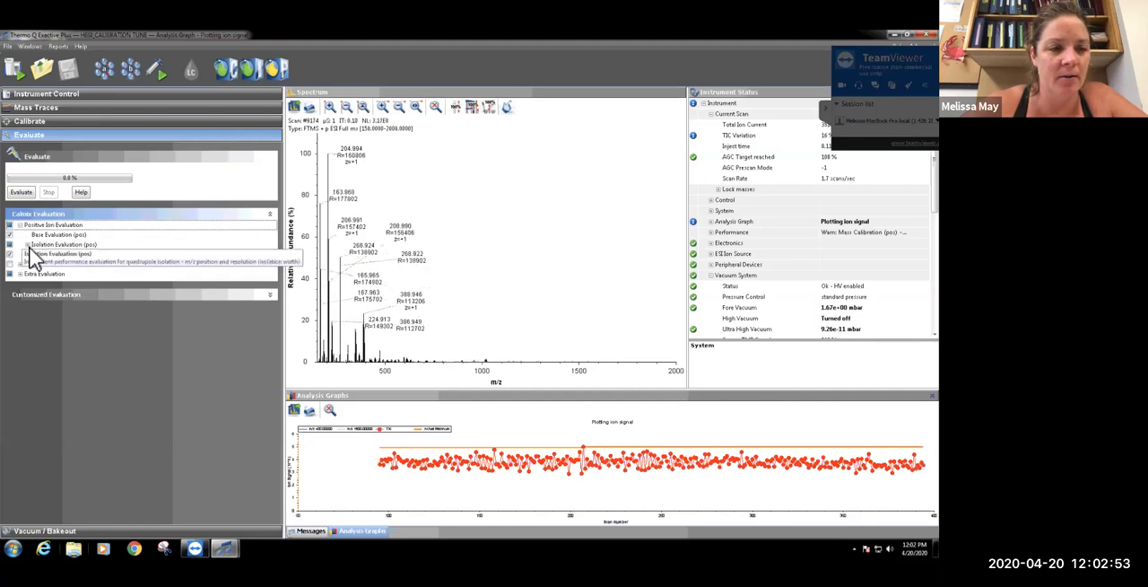
pyautogui.click(27, 245)
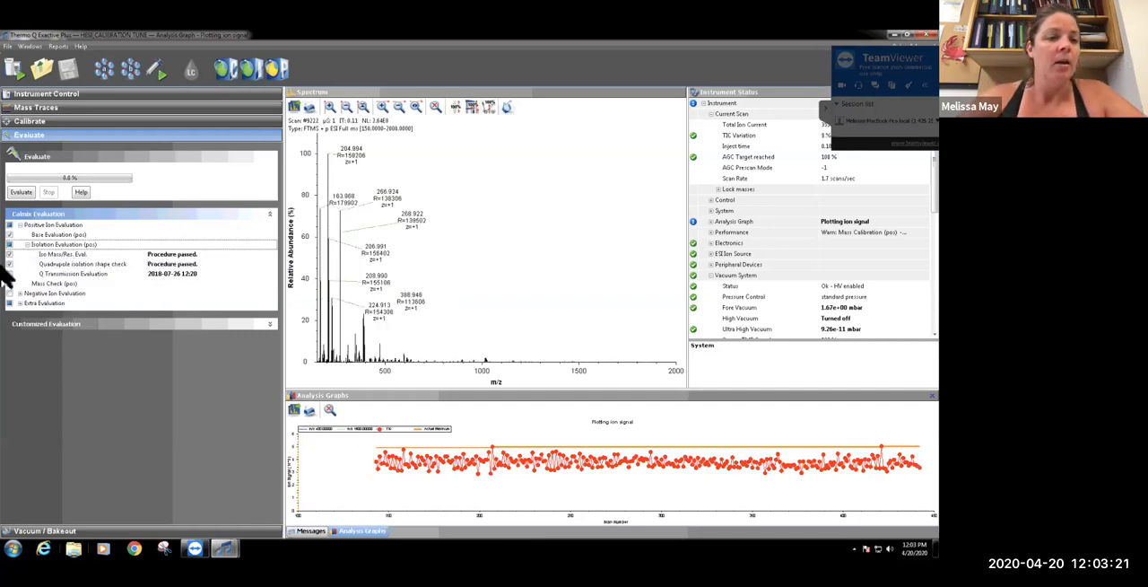
pyautogui.click(20, 225)
pyautogui.click(20, 244)
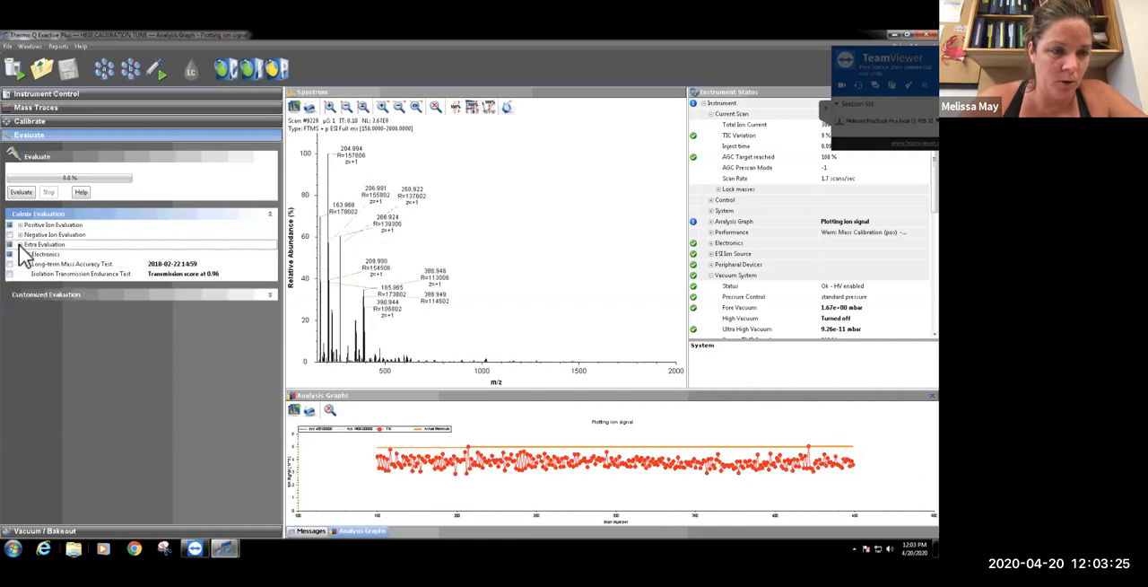
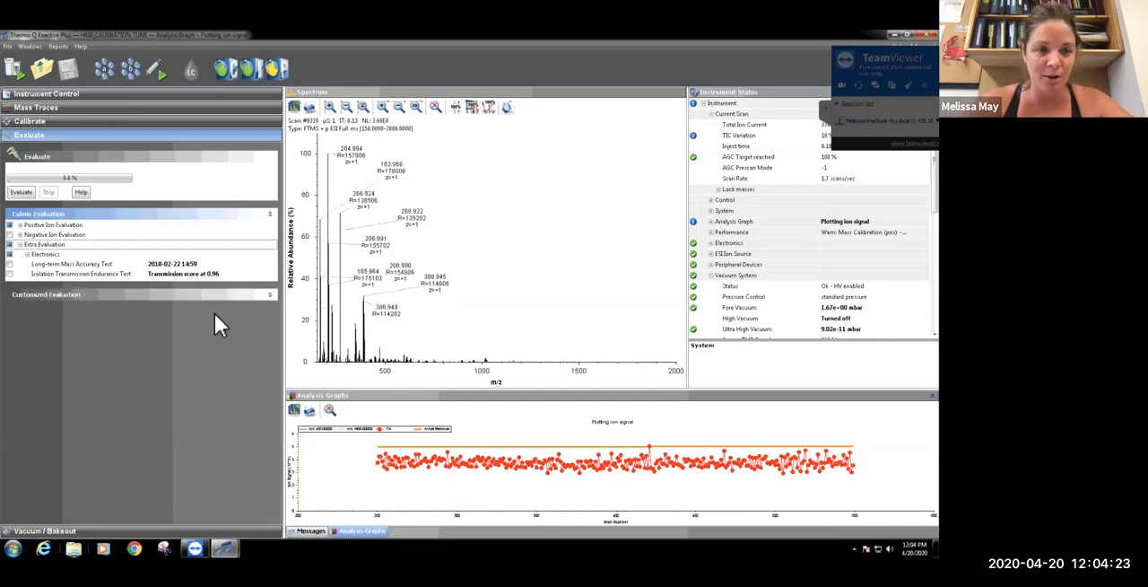
# Examine the Vacuum / Bakeout section with its vacuum readings and bakeout settings
pyautogui.moveTo(223, 275)
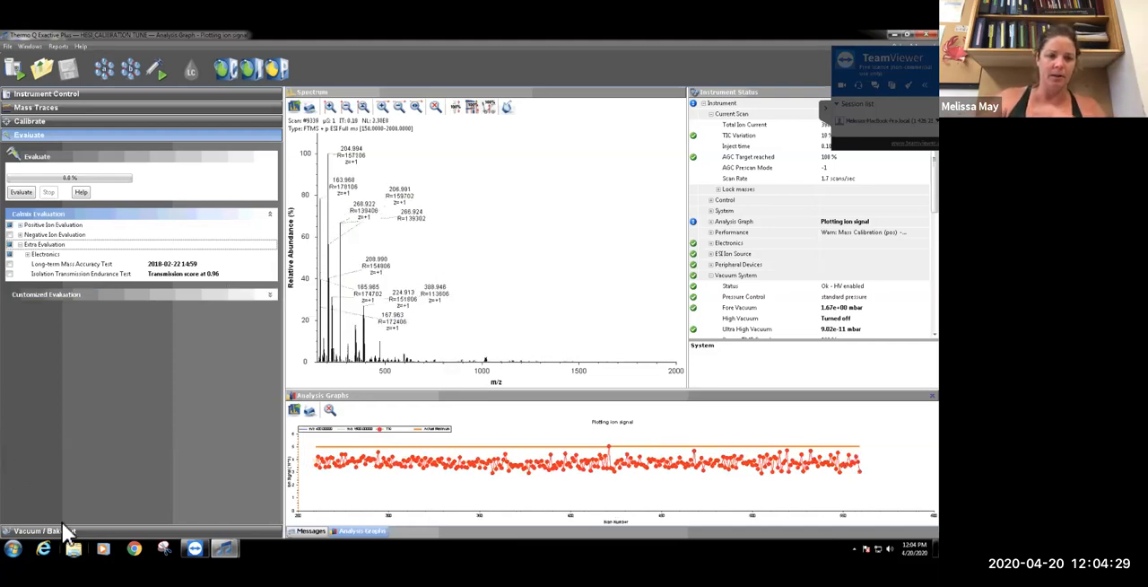
pyautogui.click(92, 530)
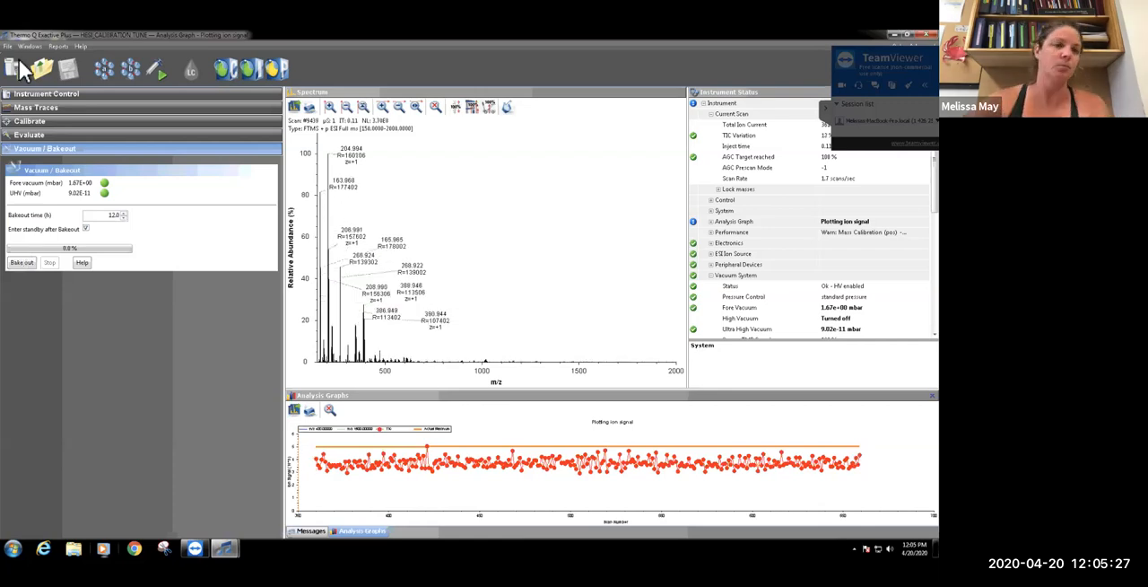
# Open the syringe pump settings, try a flow rate of 10 µL/min, and stop the running pump
pyautogui.click(54, 96)
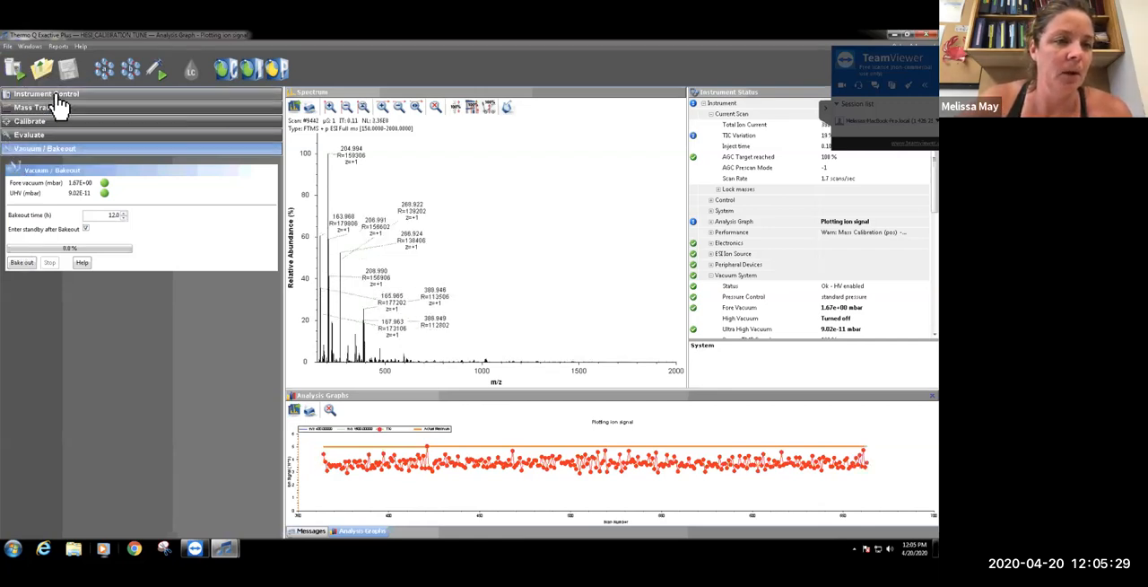
pyautogui.moveTo(160, 69)
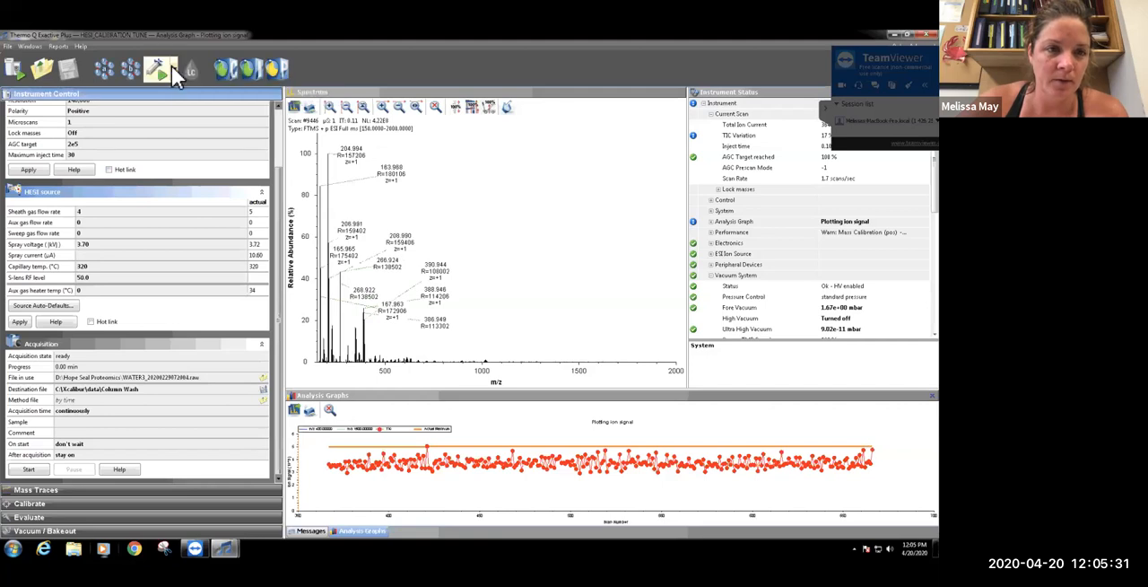
pyautogui.doubleClick(249, 122)
pyautogui.write('10')
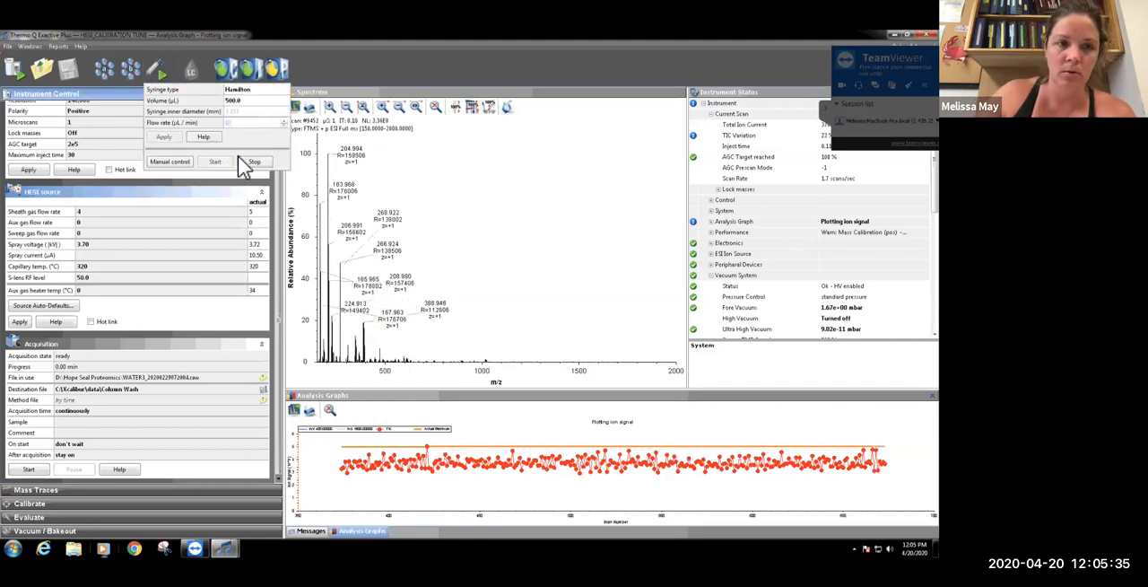
pyautogui.click(177, 163)
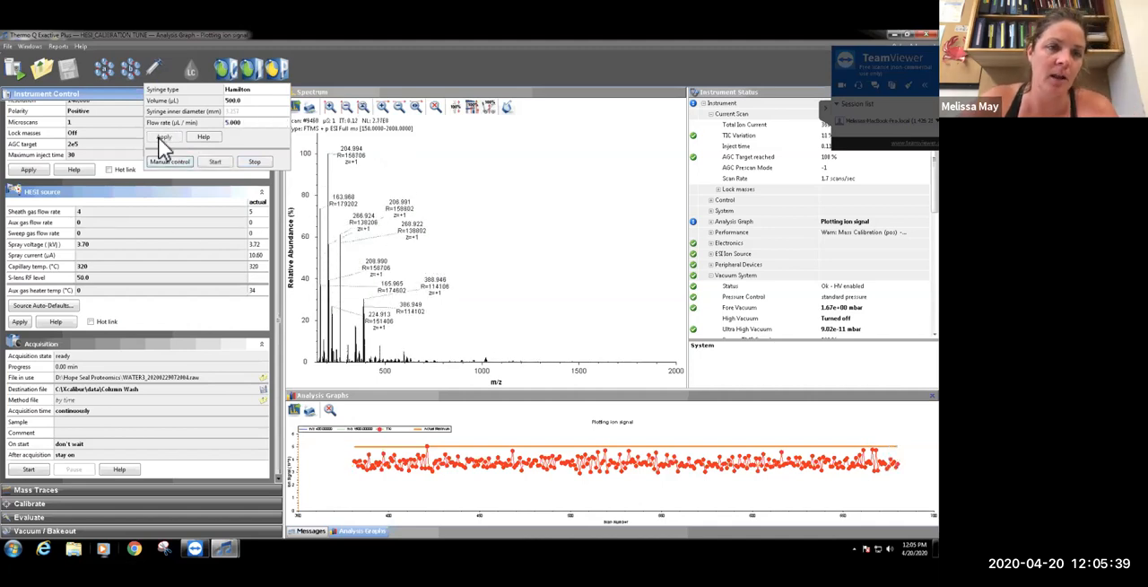
# Set the stopped Hamilton syringe pump's flow rate to 10 µL/min and apply it
pyautogui.doubleClick(244, 123)
pyautogui.write('10')
pyautogui.click(164, 138)
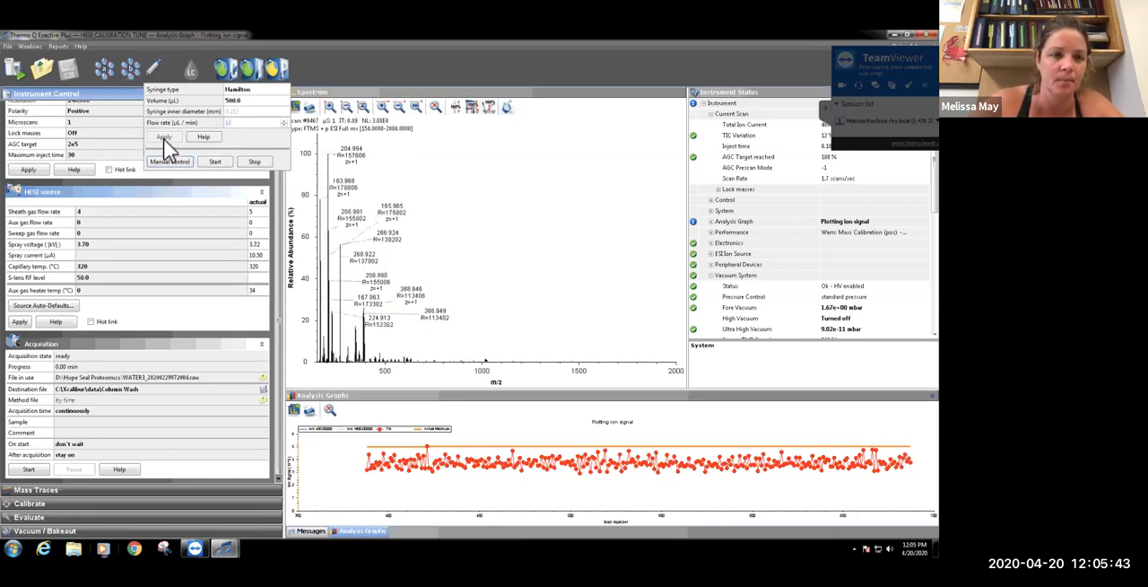
pyautogui.click(156, 137)
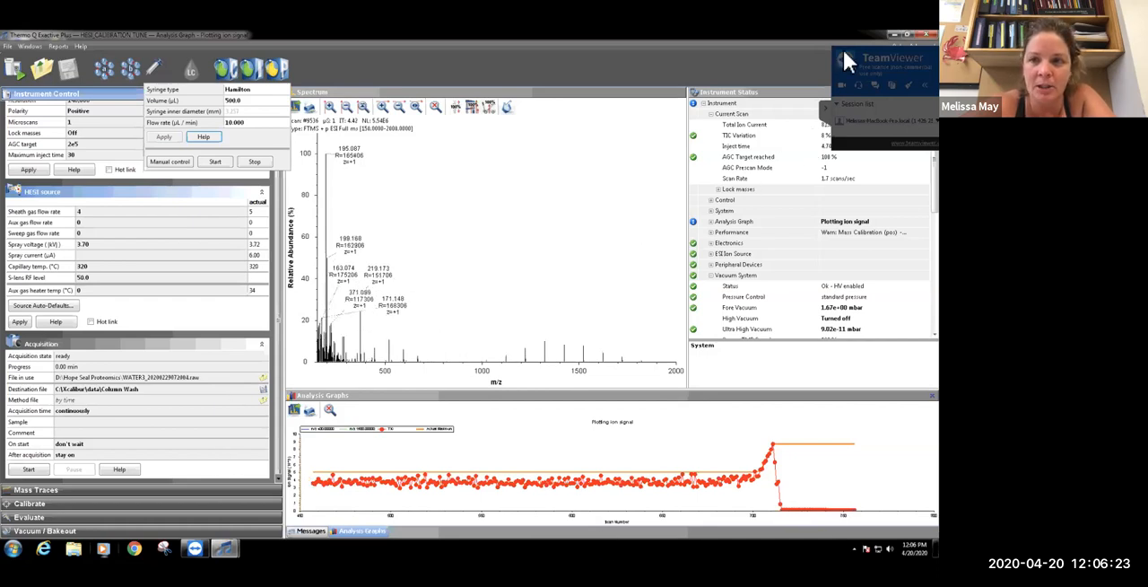
# Move the TeamViewer panel off the Total Ion Current and TIC Variation values, and stop the ion signal plot in Mass Traces
pyautogui.moveTo(866, 48); pyautogui.dragTo(778, 159)
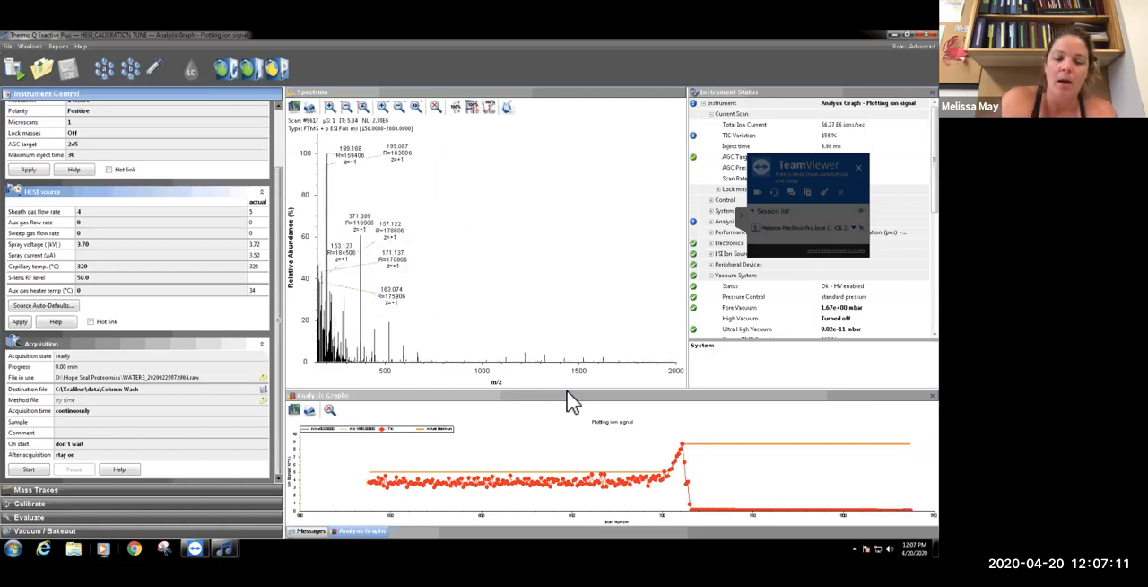
pyautogui.click(34, 491)
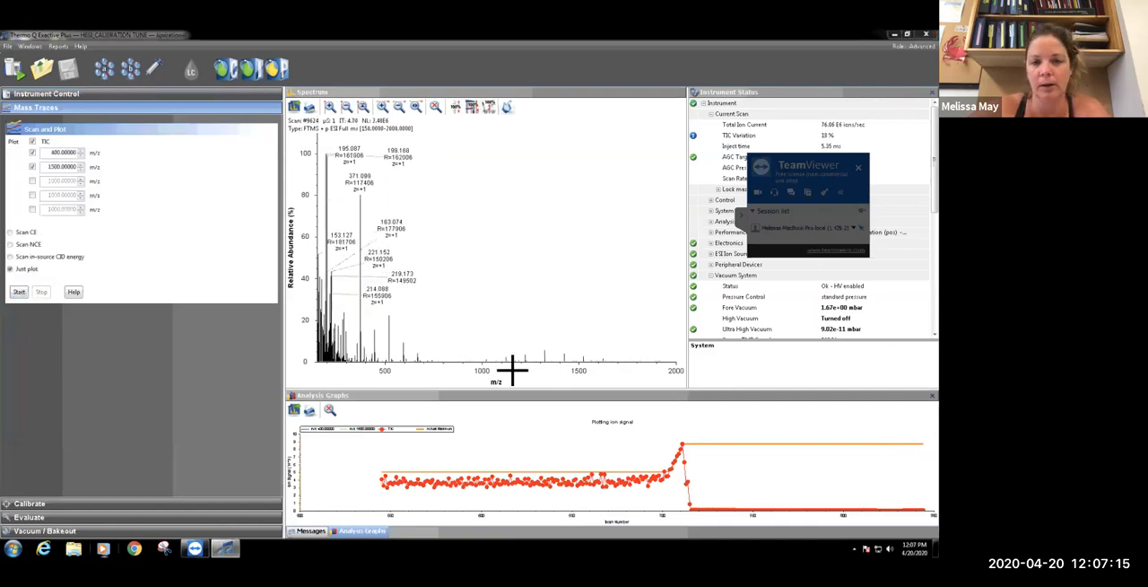
pyautogui.click(128, 101)
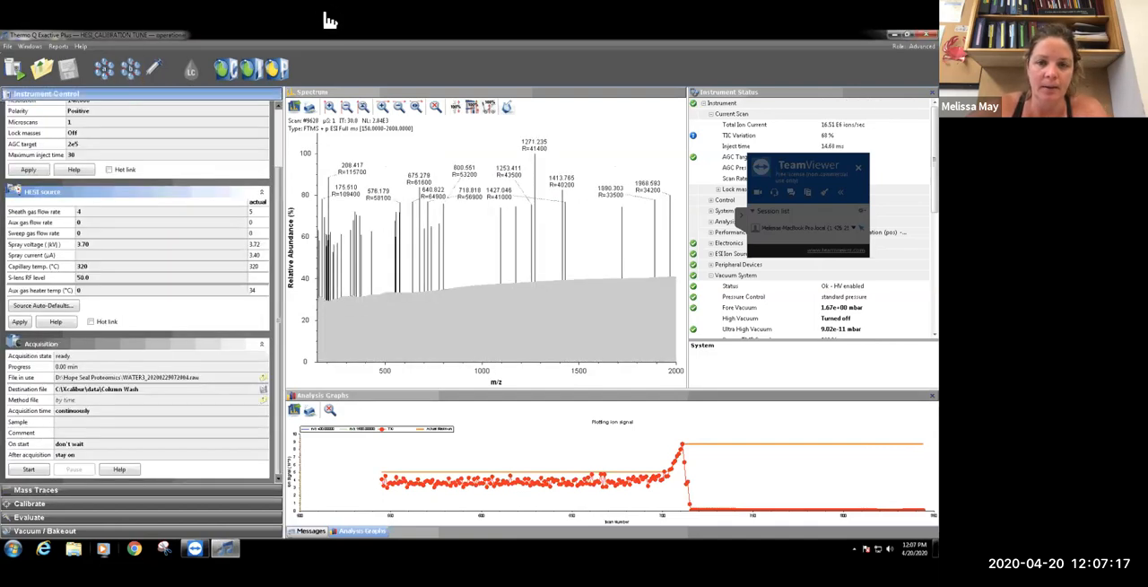